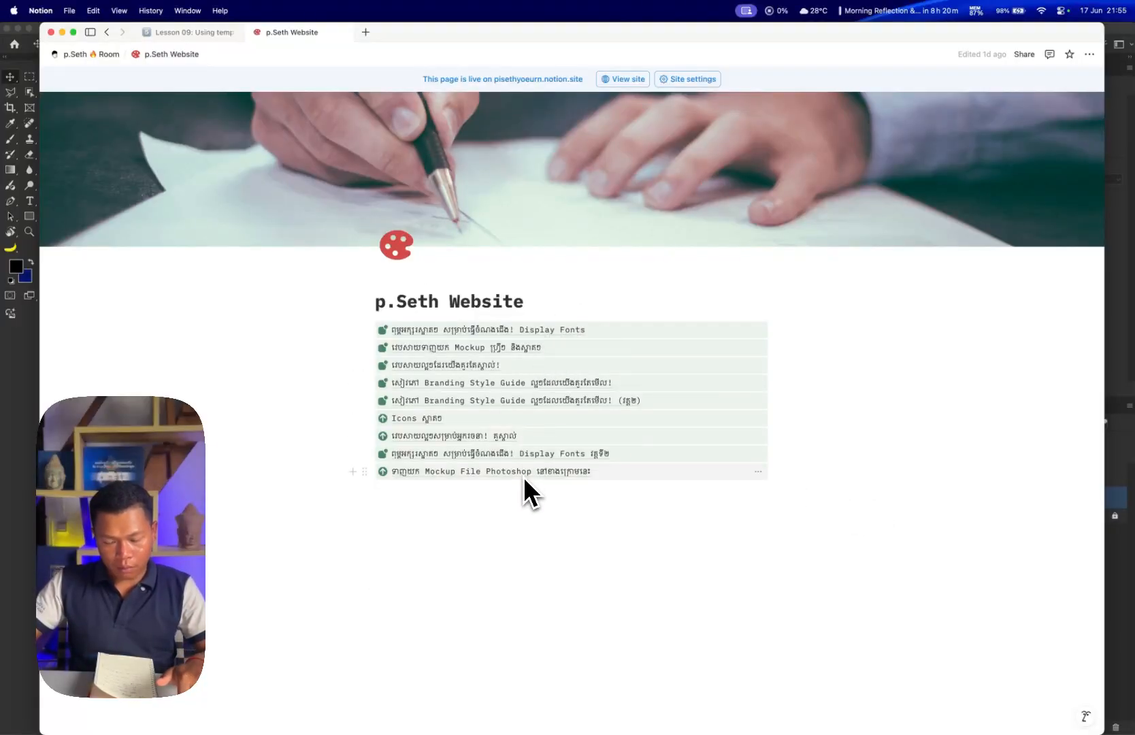
- Open the Mockup resources page from the website list, find its gallery of mockup sites and dismiss the Feed View notice
mouse_move(524, 477)
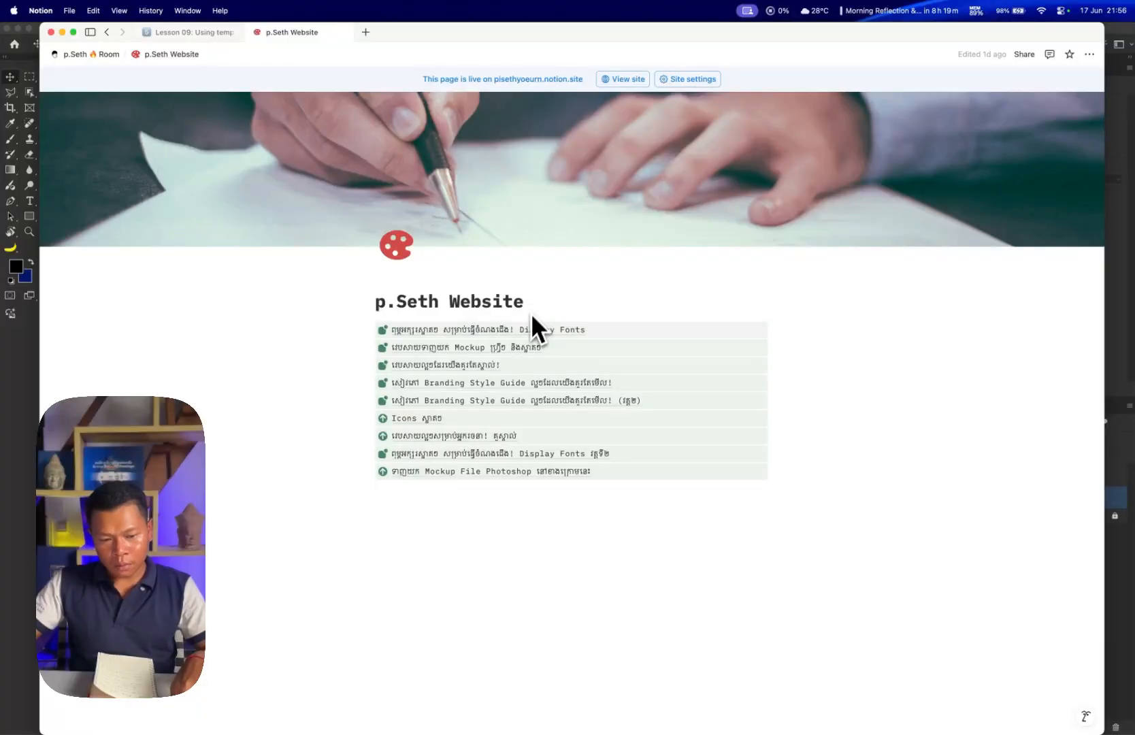
mouse_move(433, 347)
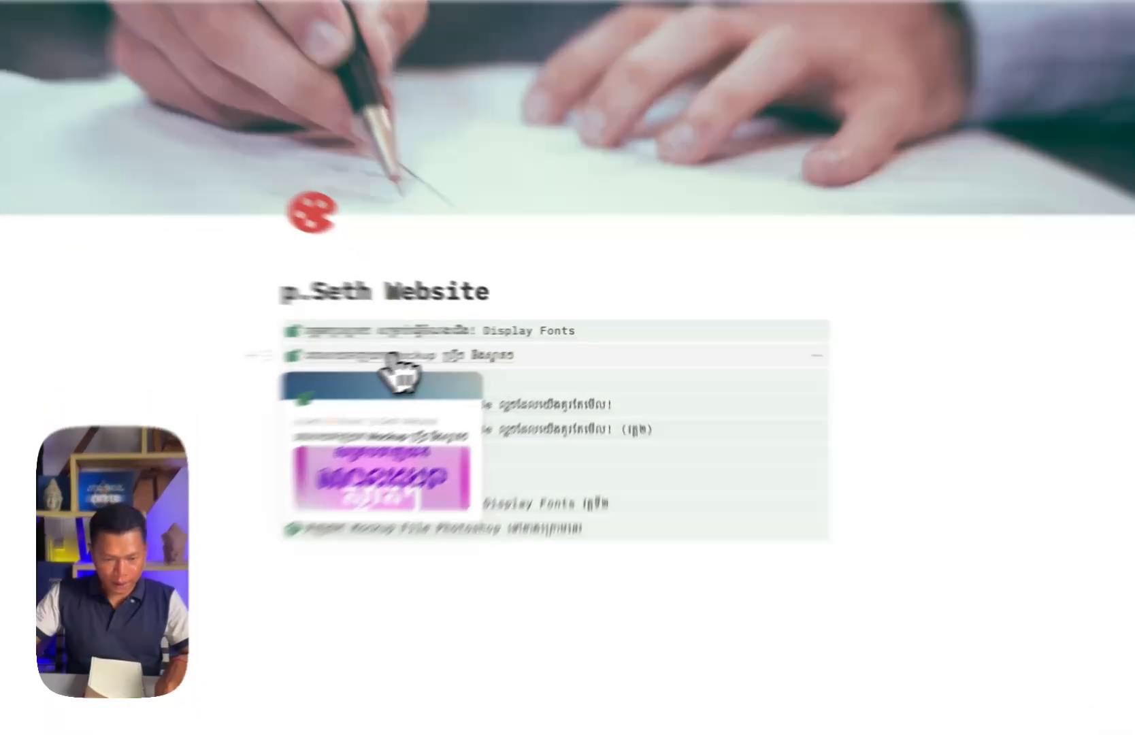
left_click(453, 349)
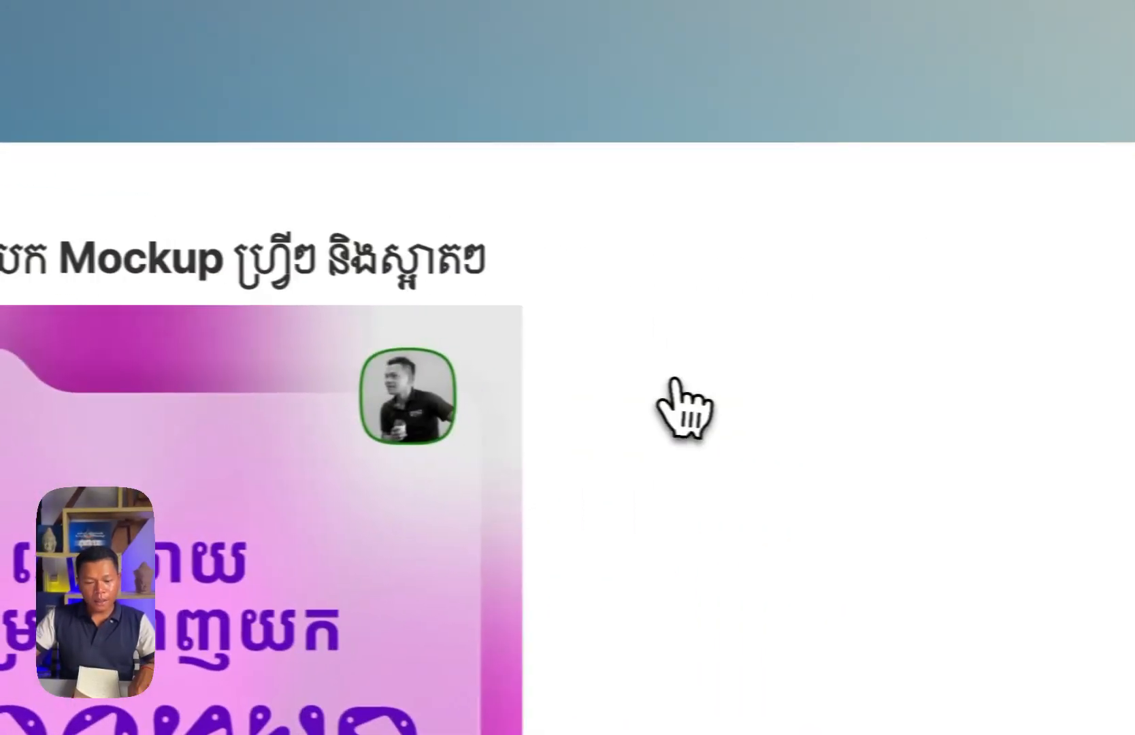
scroll(680, 406, "down", 10)
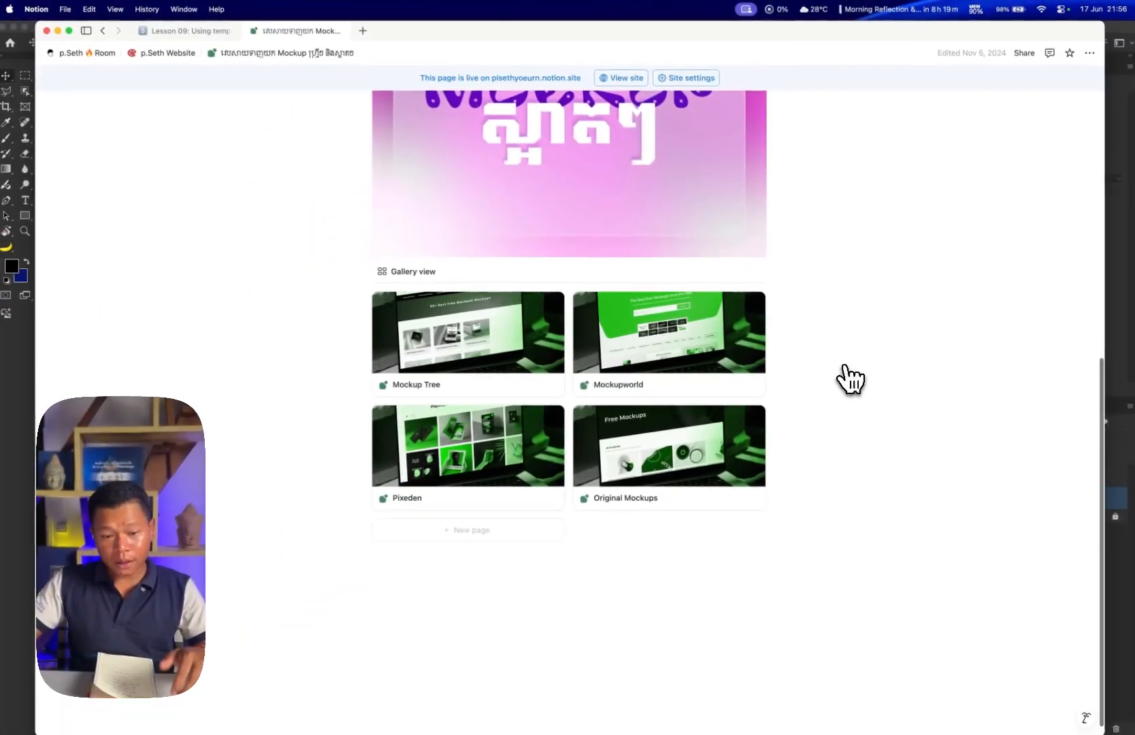
scroll(851, 379, "down", 2)
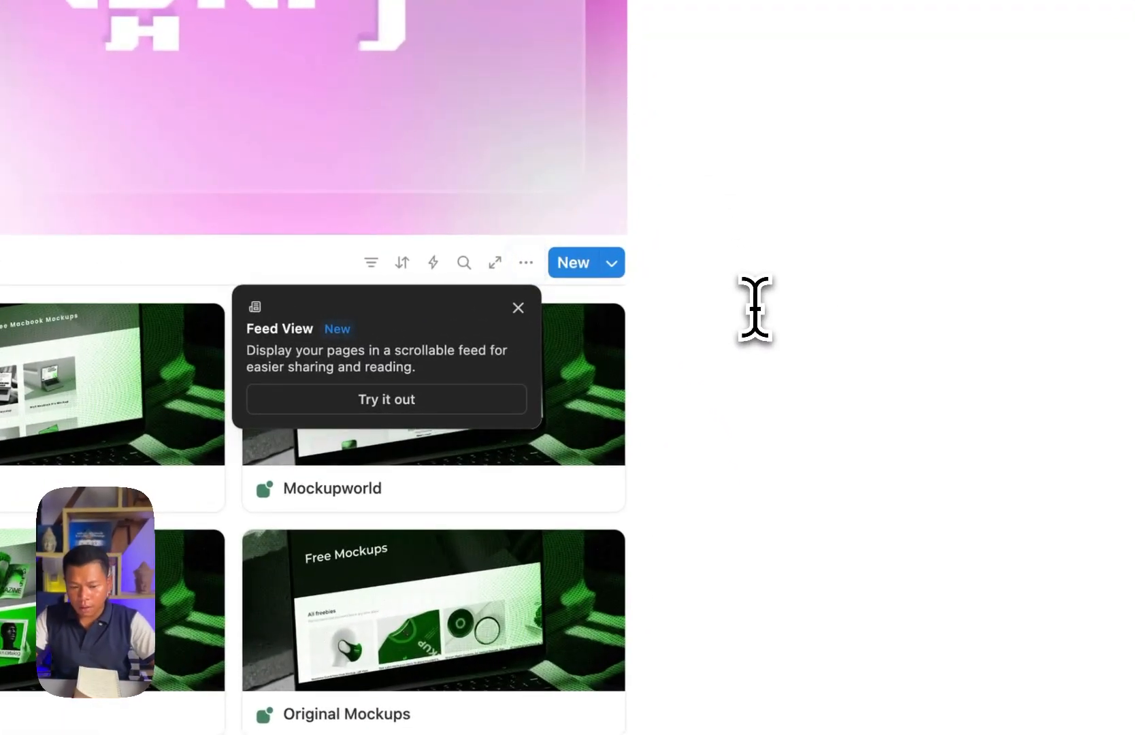
left_click(520, 307)
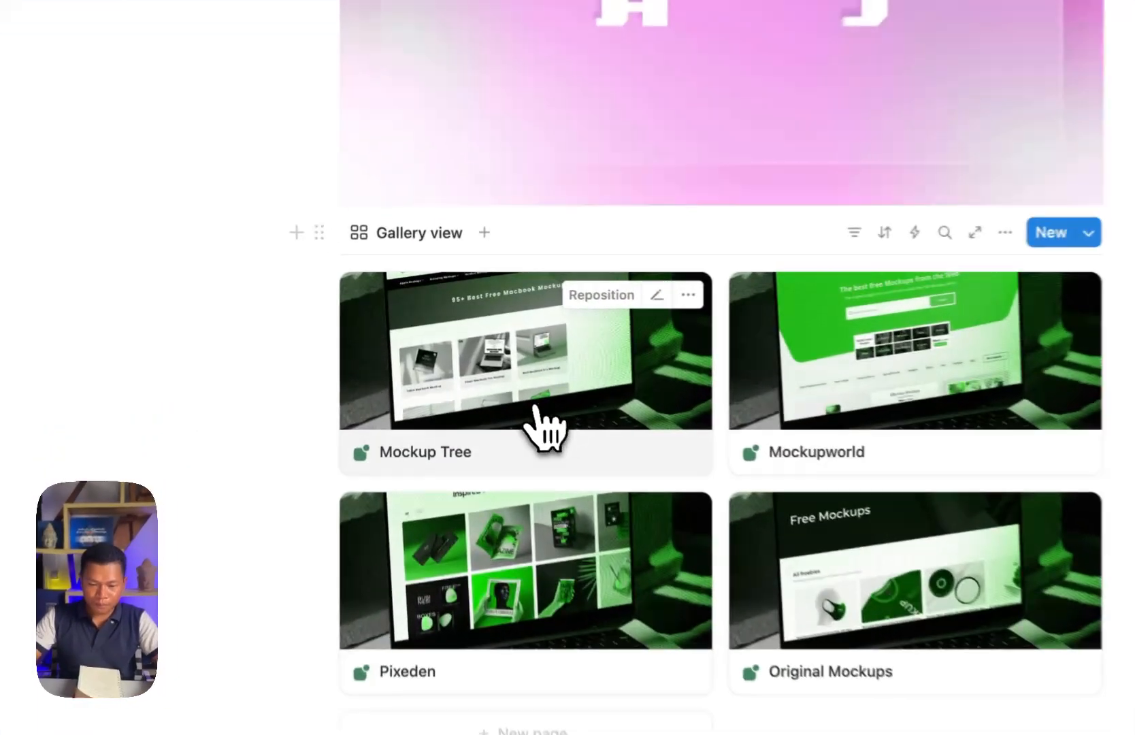
- Open the Mockup Tree entry, follow its mockuptree.com link and look through the free MacBook mockups
left_click(481, 355)
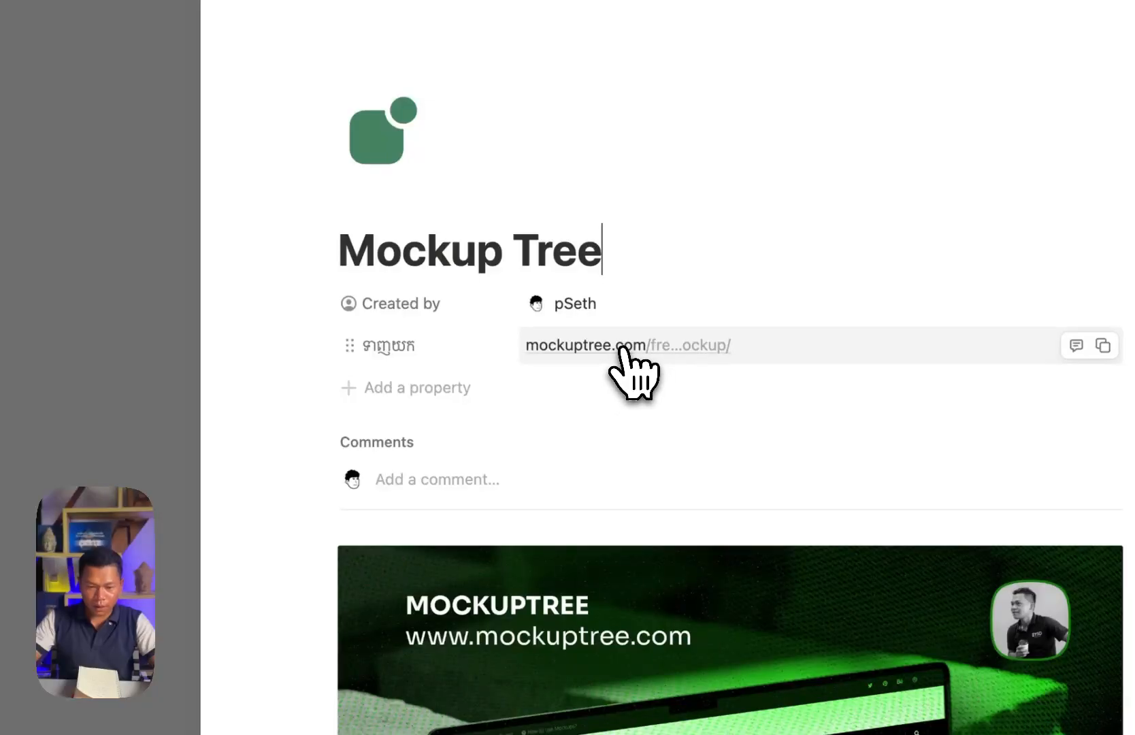
left_click(621, 347)
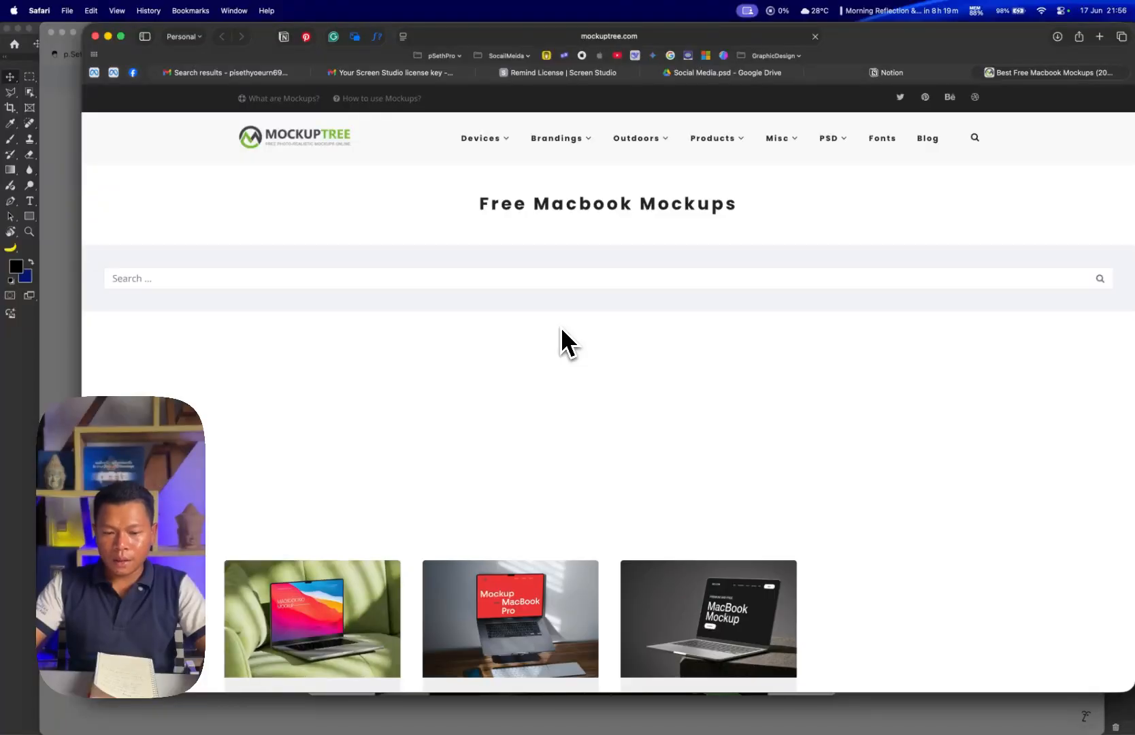
scroll(562, 329, "down", 6)
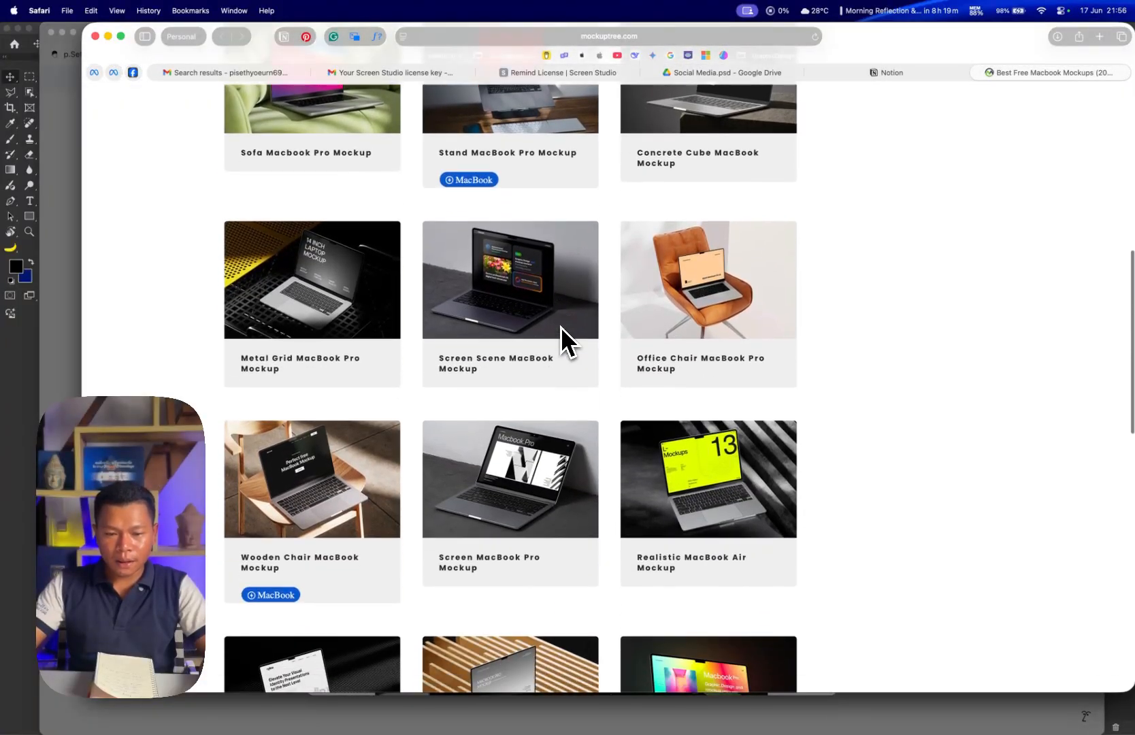
scroll(562, 330, "up", 10)
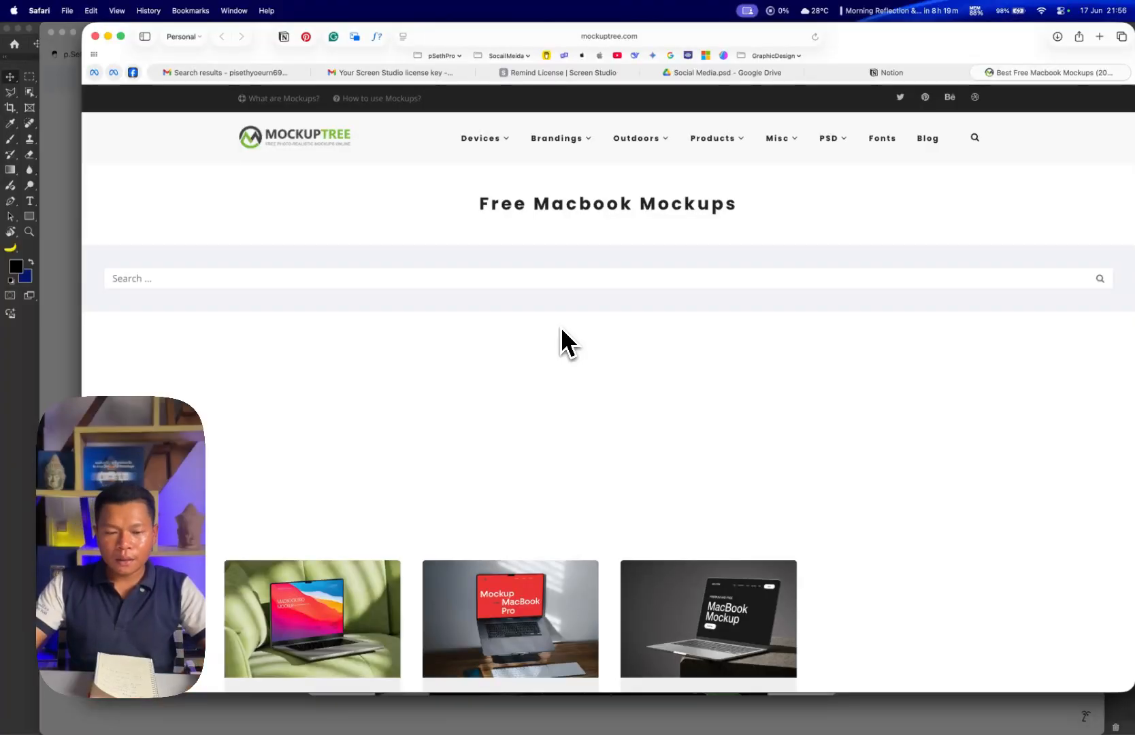
- Search Mockup Tree for "menu" and look through the menu mockup results
left_click(488, 273)
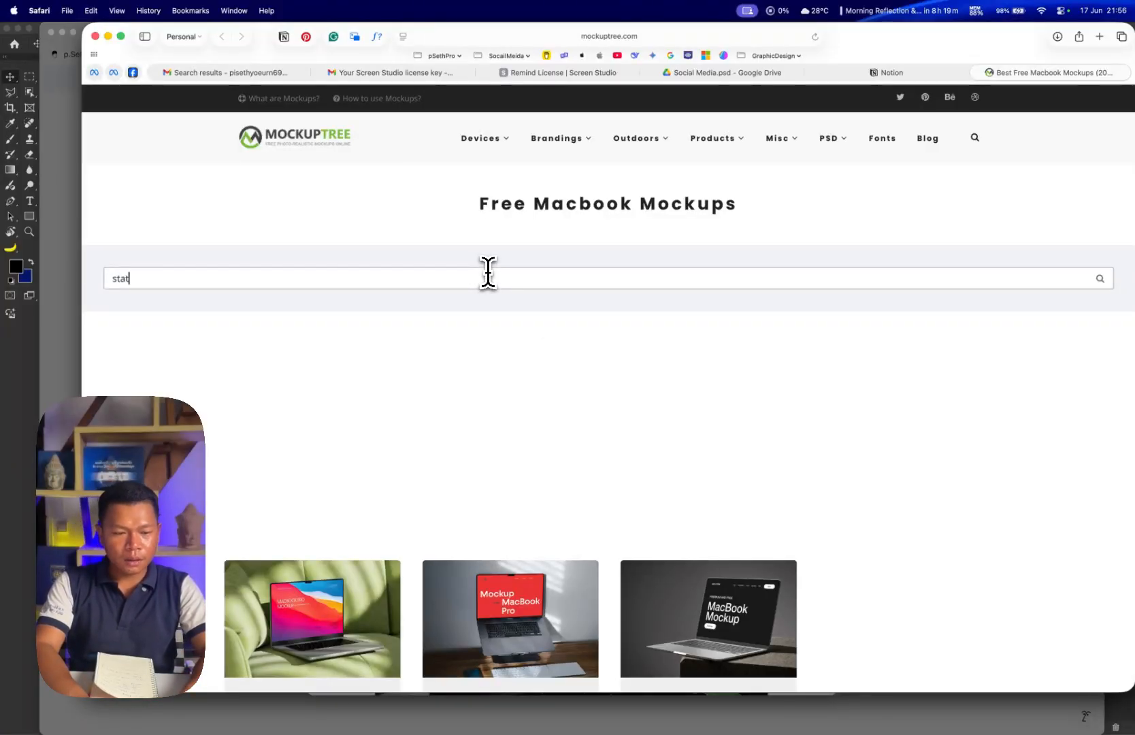
type("stat")
key("BackSpace")
key("BackSpace")
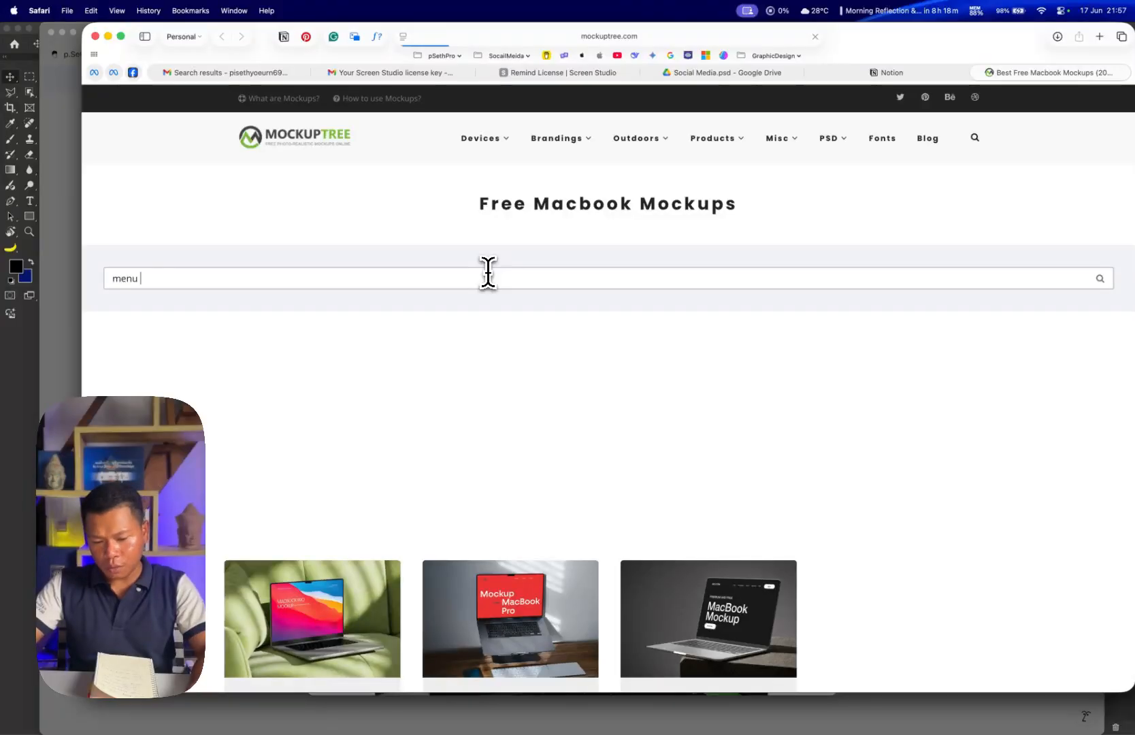
key("Return")
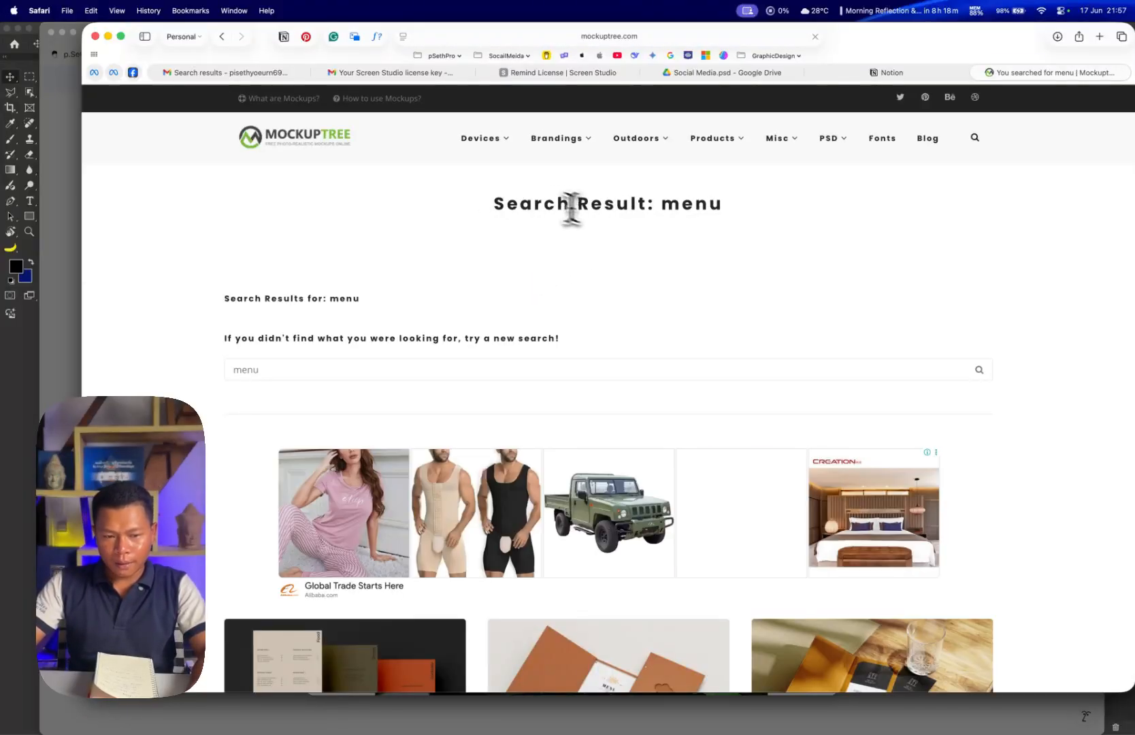
scroll(528, 337, "down", 10)
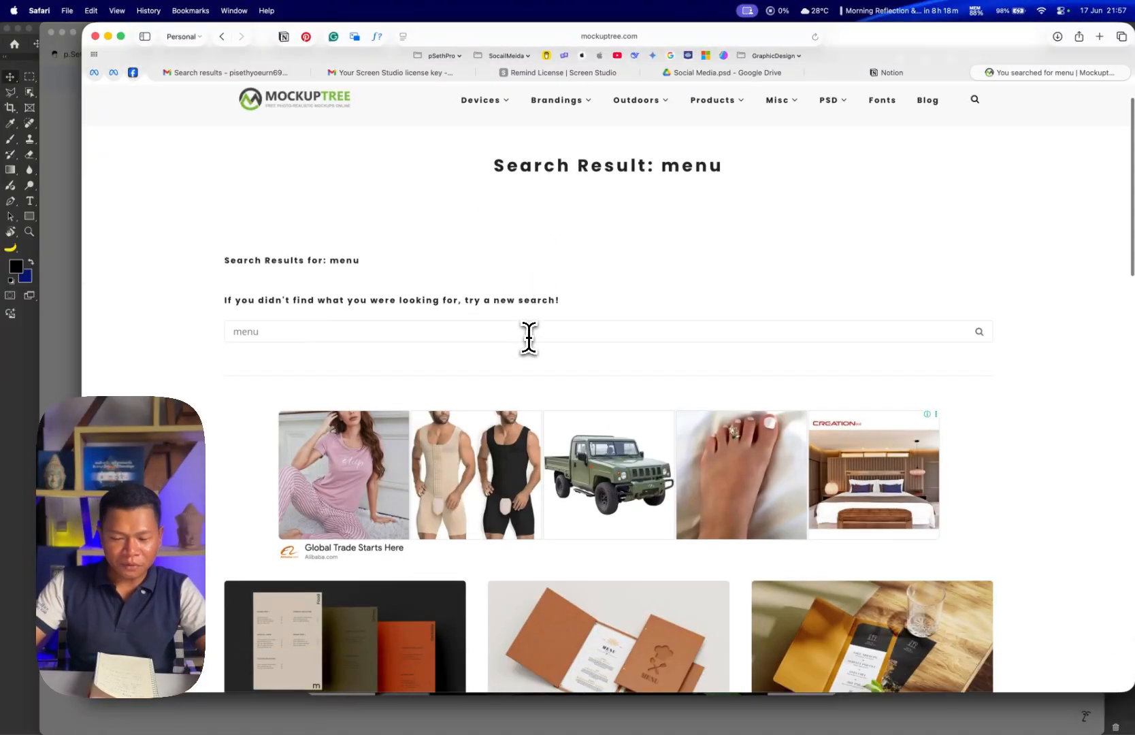
scroll(529, 336, "down", 3)
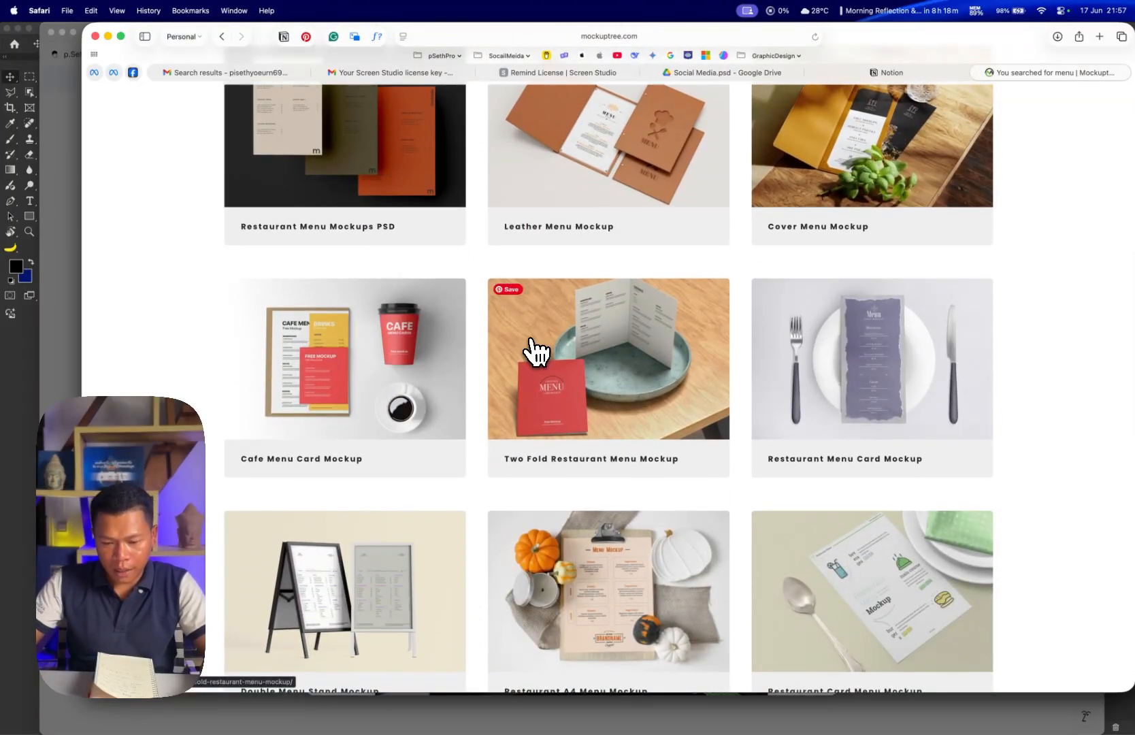
scroll(534, 350, "down", 6)
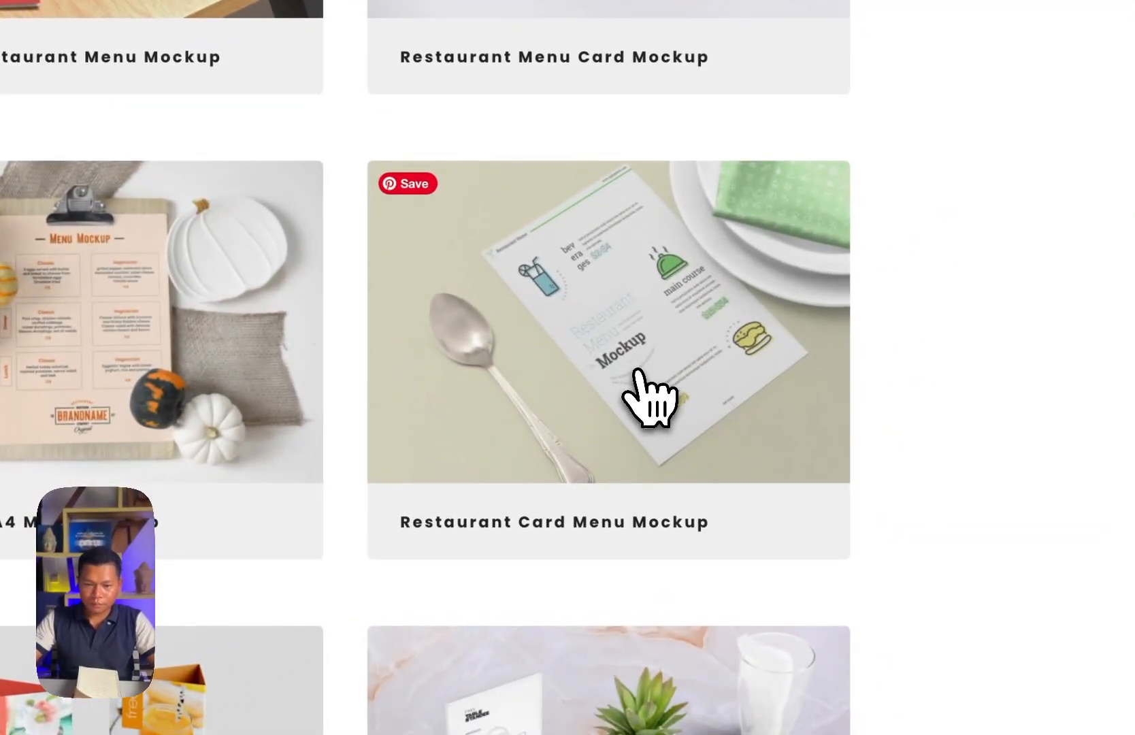
- Open the Restaurant Card Menu Mockup and follow its Free Download link to the source site
left_click(638, 373)
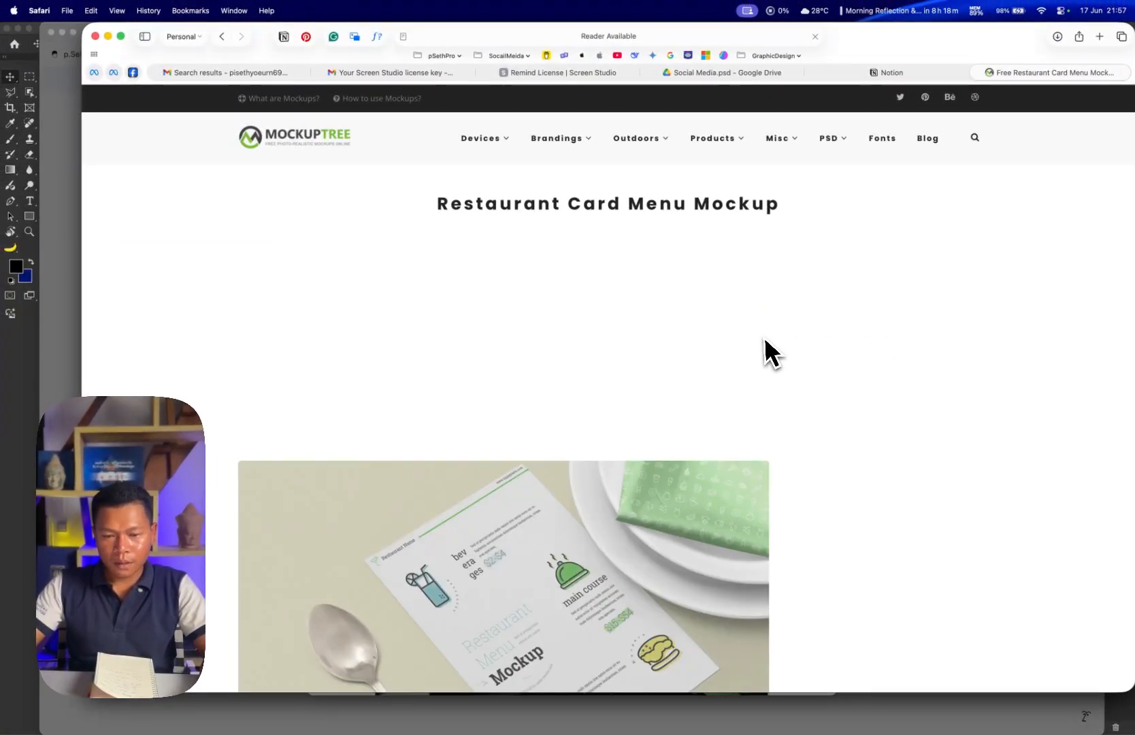
scroll(763, 339, "down", 10)
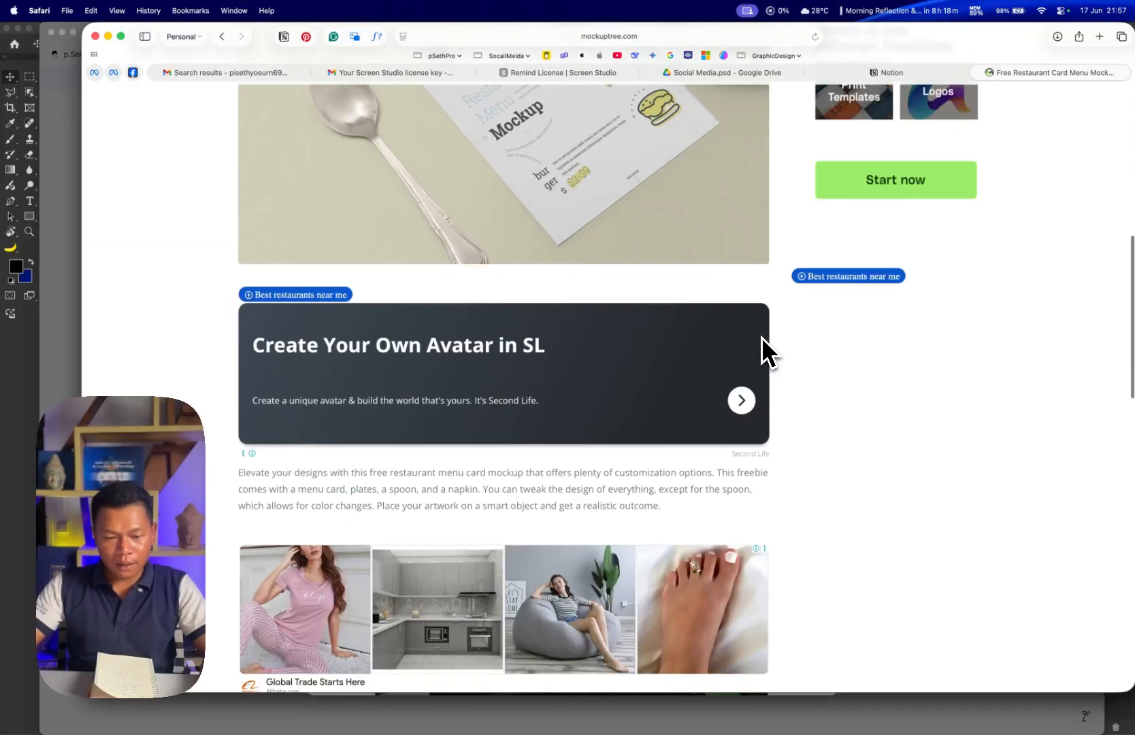
scroll(761, 337, "down", 6)
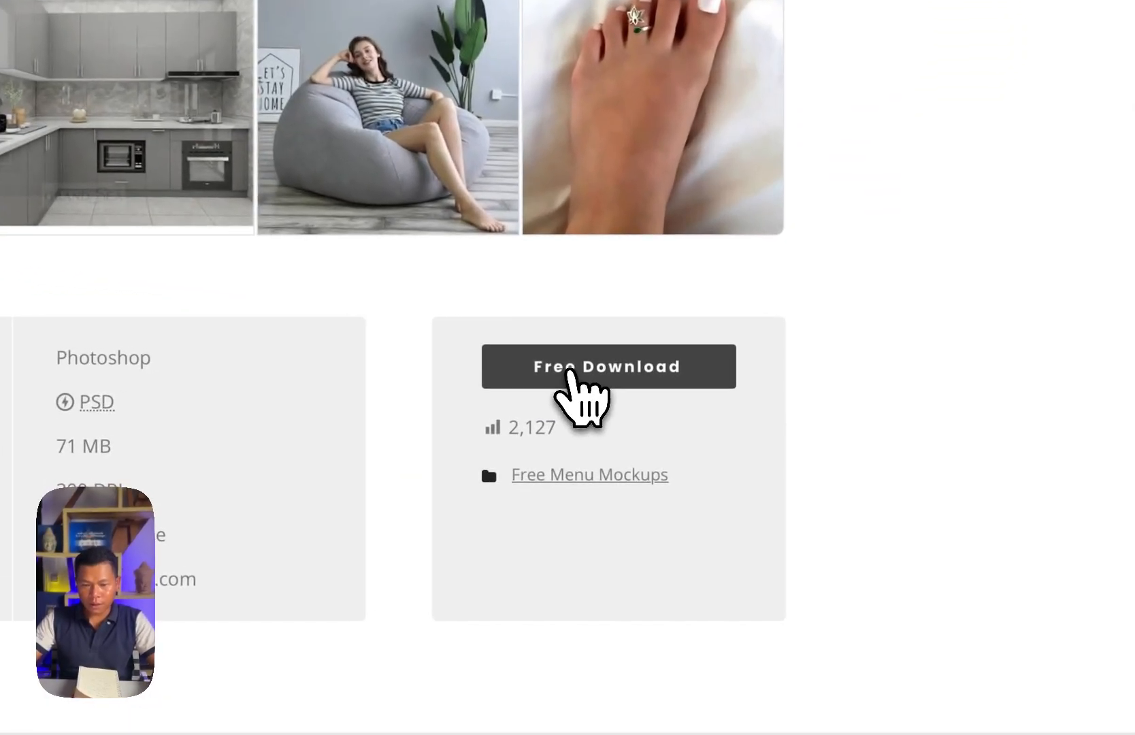
left_click(662, 348)
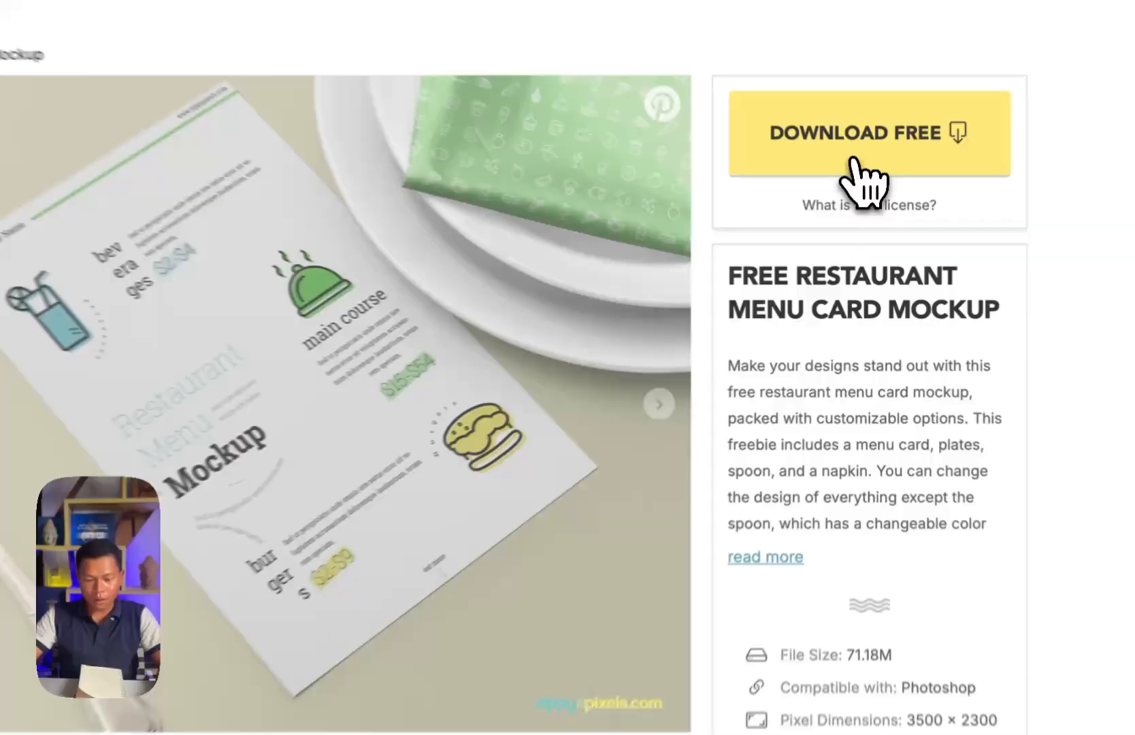
- Try the free, attribution-required download of the restaurant menu card mockup, close the download dialog and review the mockup page
left_click(871, 228)
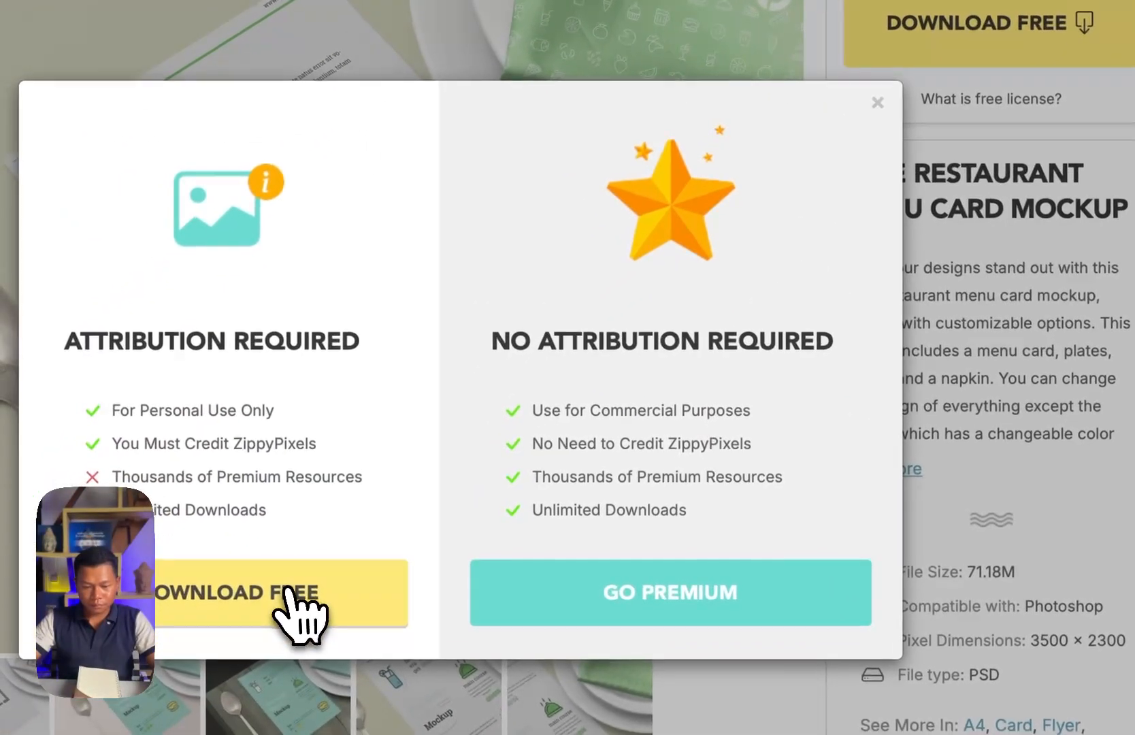
left_click(163, 696)
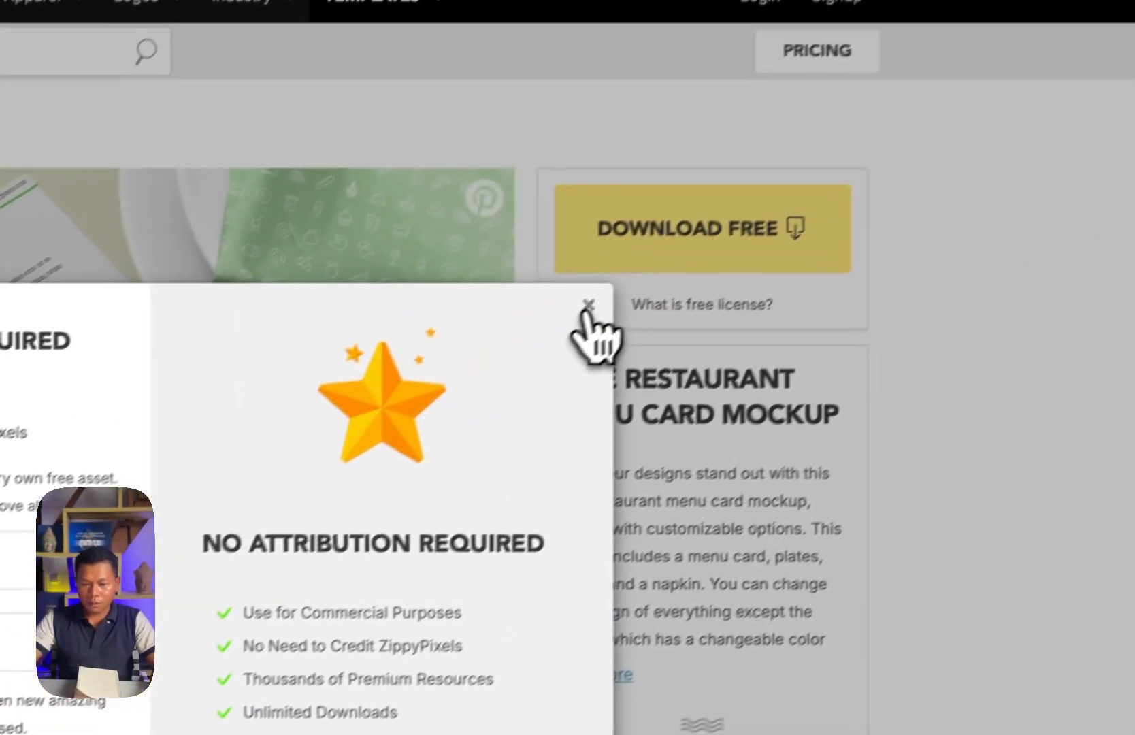
left_click(878, 99)
scroll(592, 423, "down", 10)
scroll(590, 450, "up", 2)
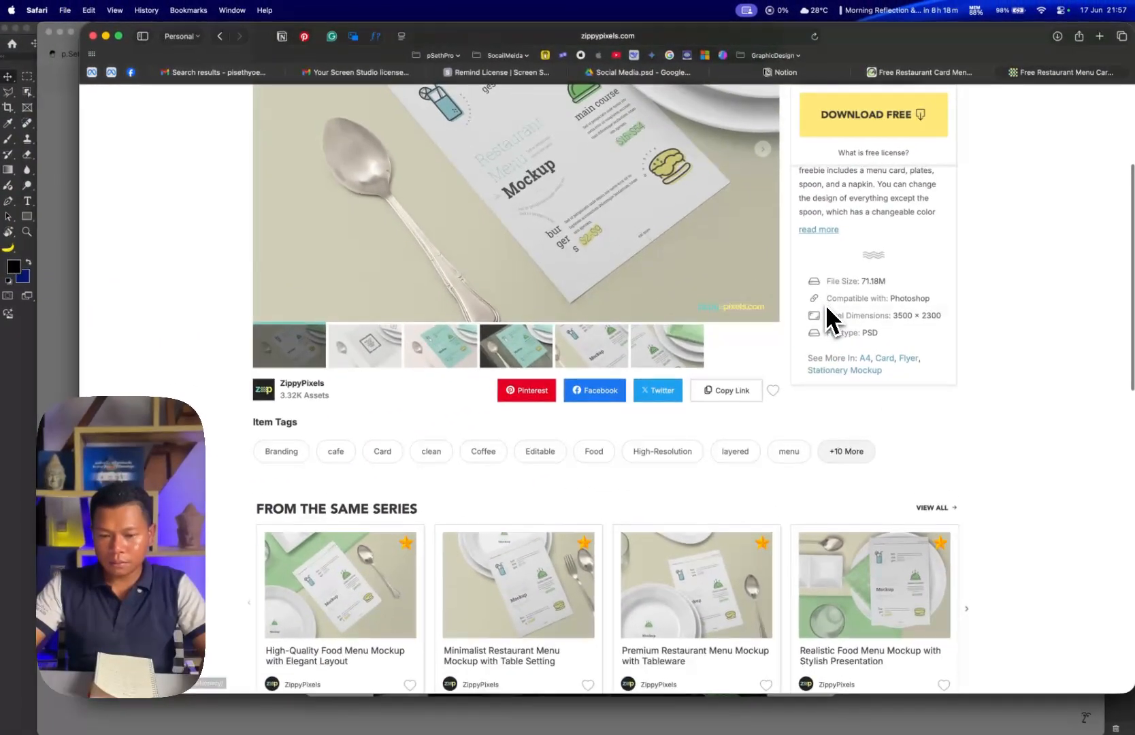
scroll(828, 316, "up", 2)
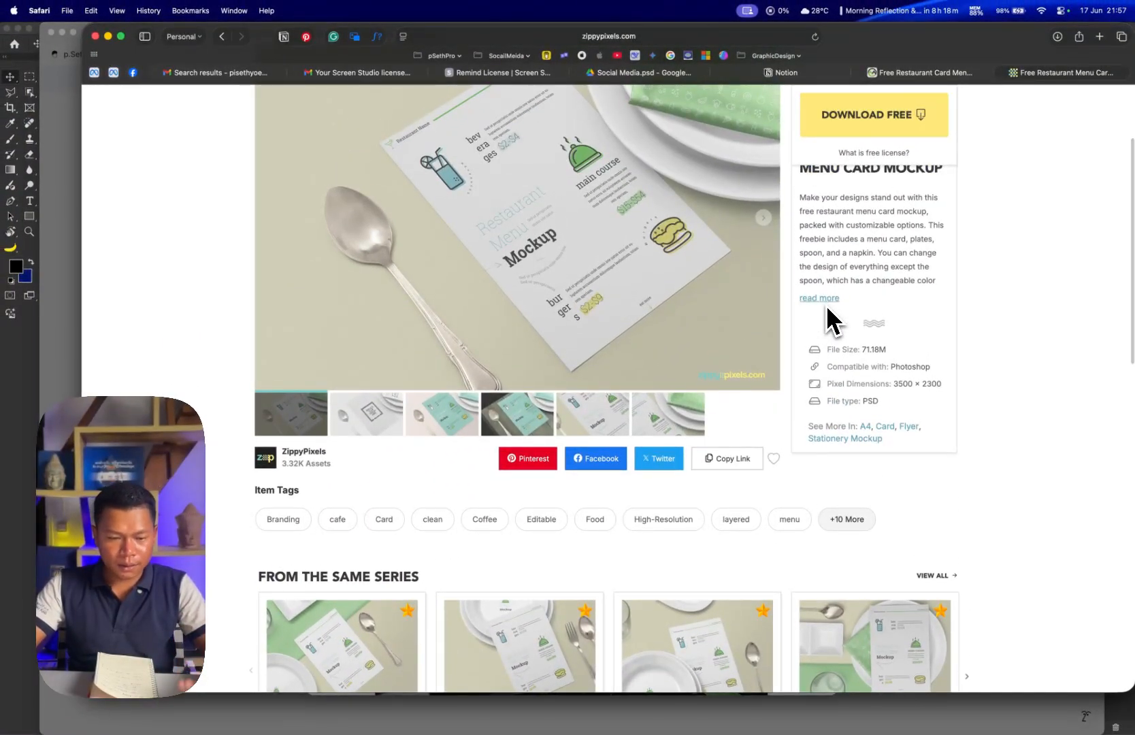
- Switch to Notion, open the Original Mockups entry in the gallery and follow its originalmockups.com link
key("super+Tab")
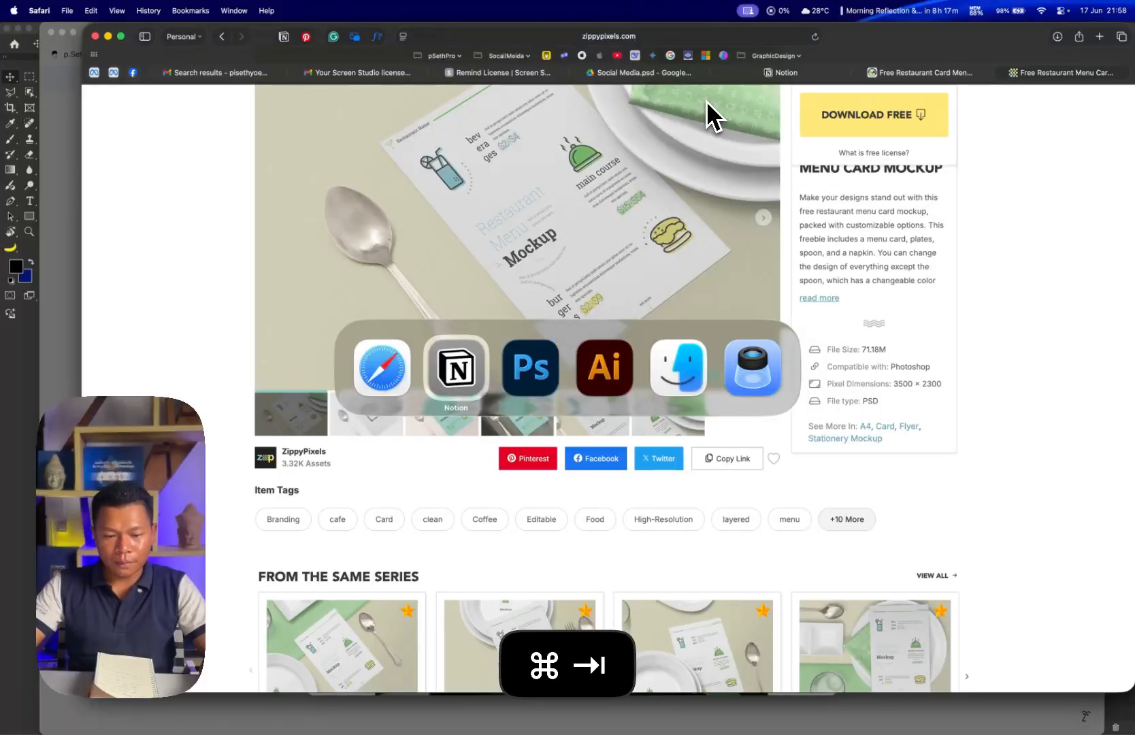
scroll(709, 203, "down", 2)
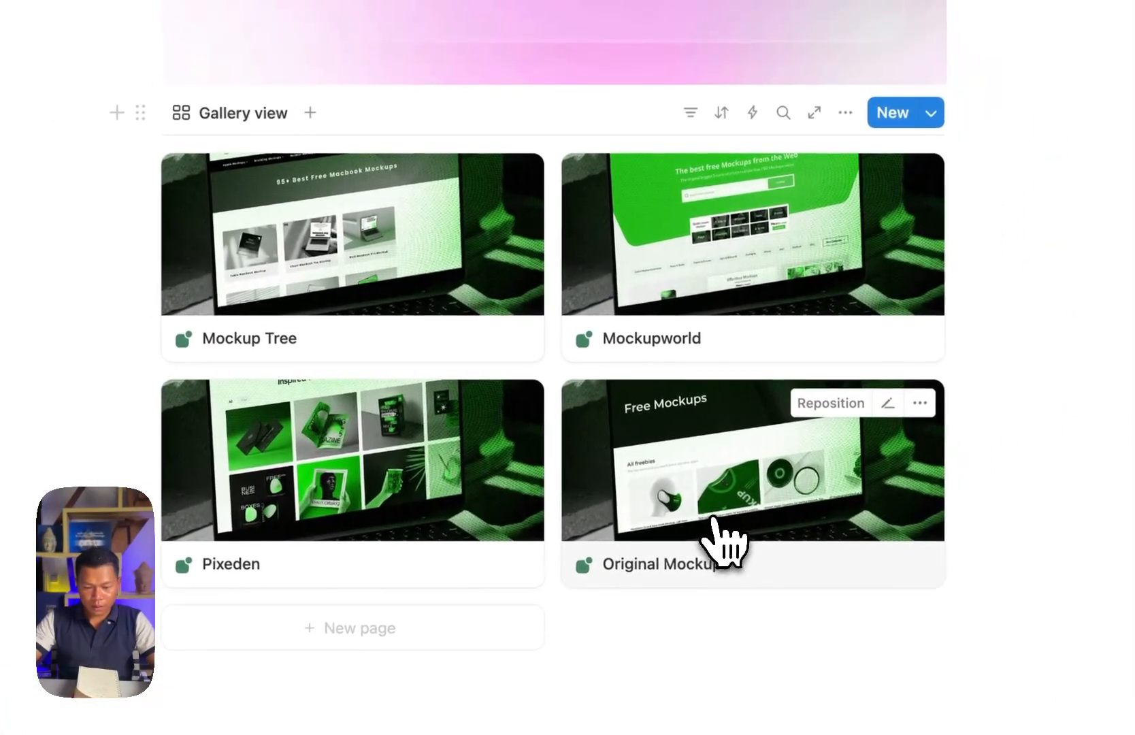
left_click(756, 507)
scroll(476, 306, "up", 1)
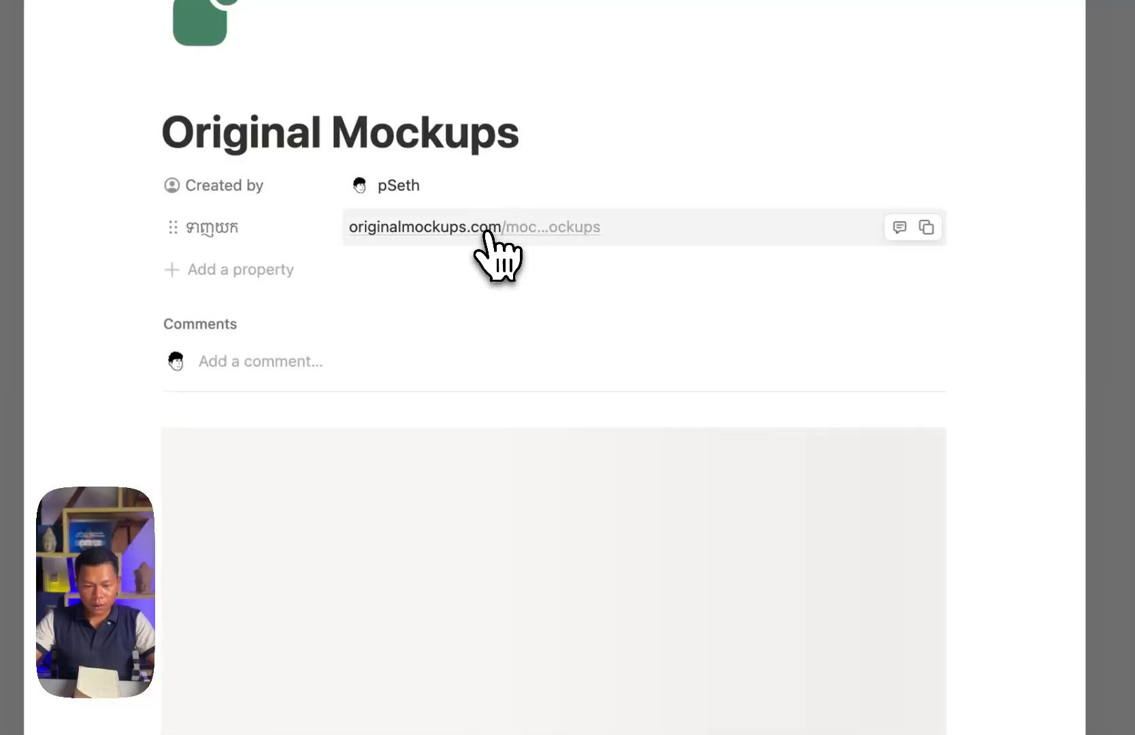
left_click(489, 230)
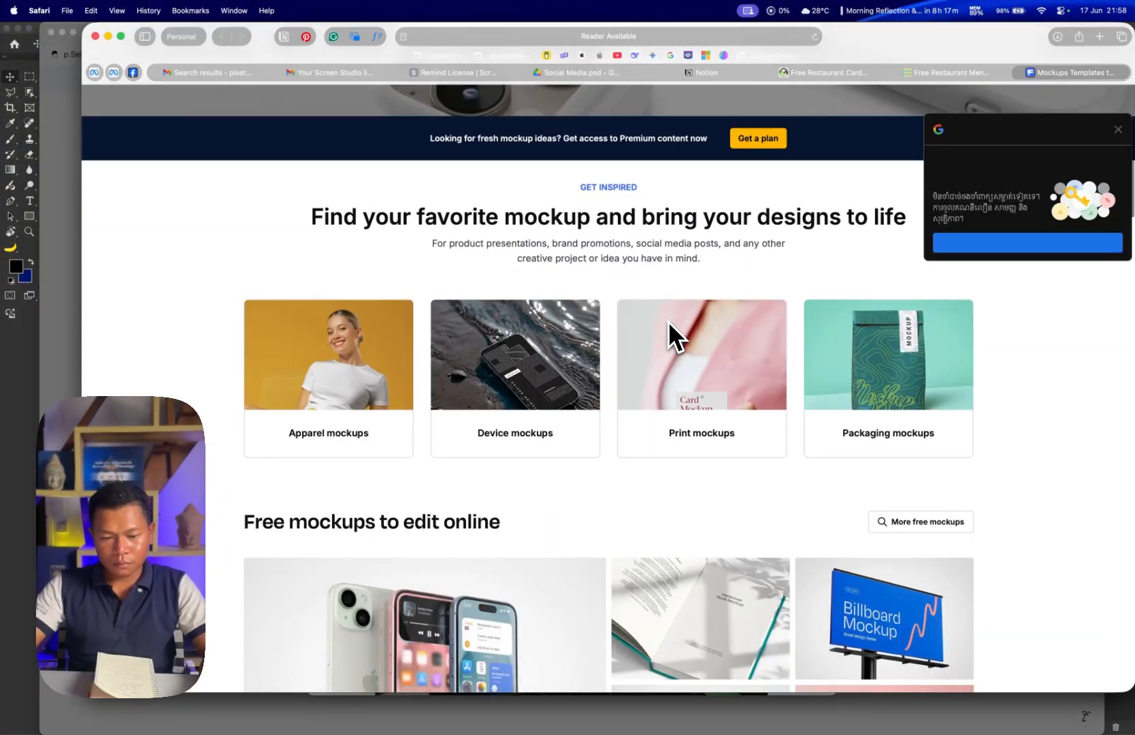
- Search the Freepik mockups for "Menu" and look through the menu designs in the results
scroll(669, 321, "down", 5)
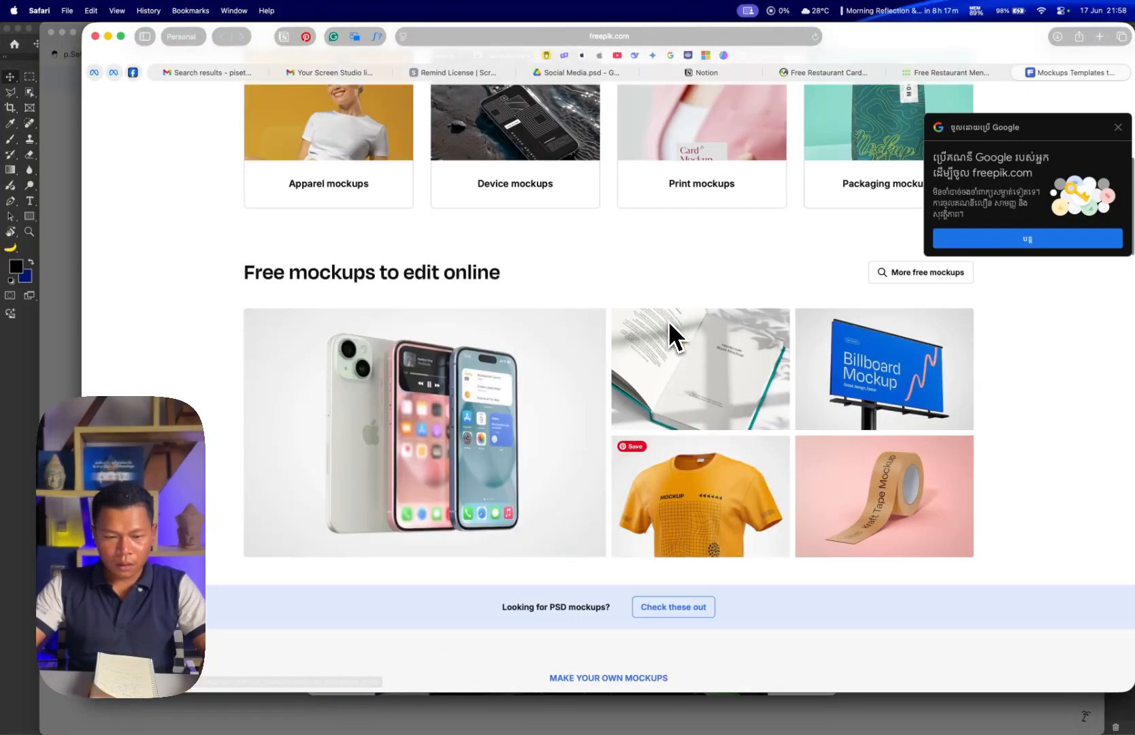
scroll(669, 320, "up", 10)
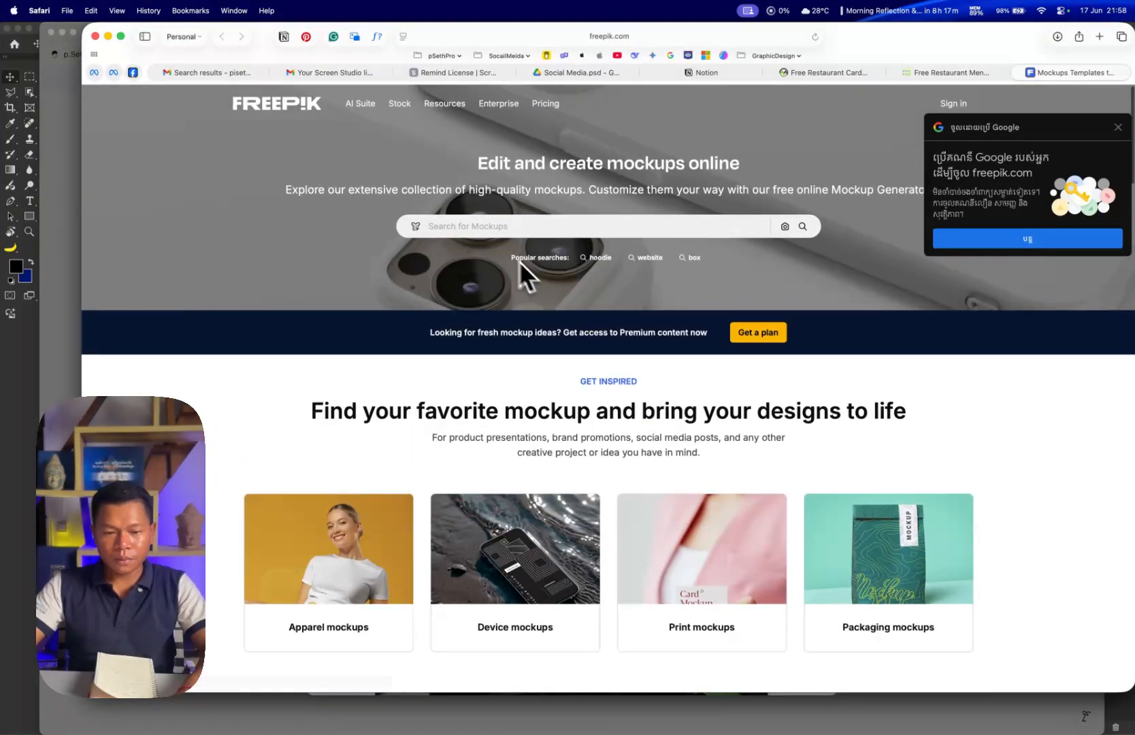
left_click(486, 226)
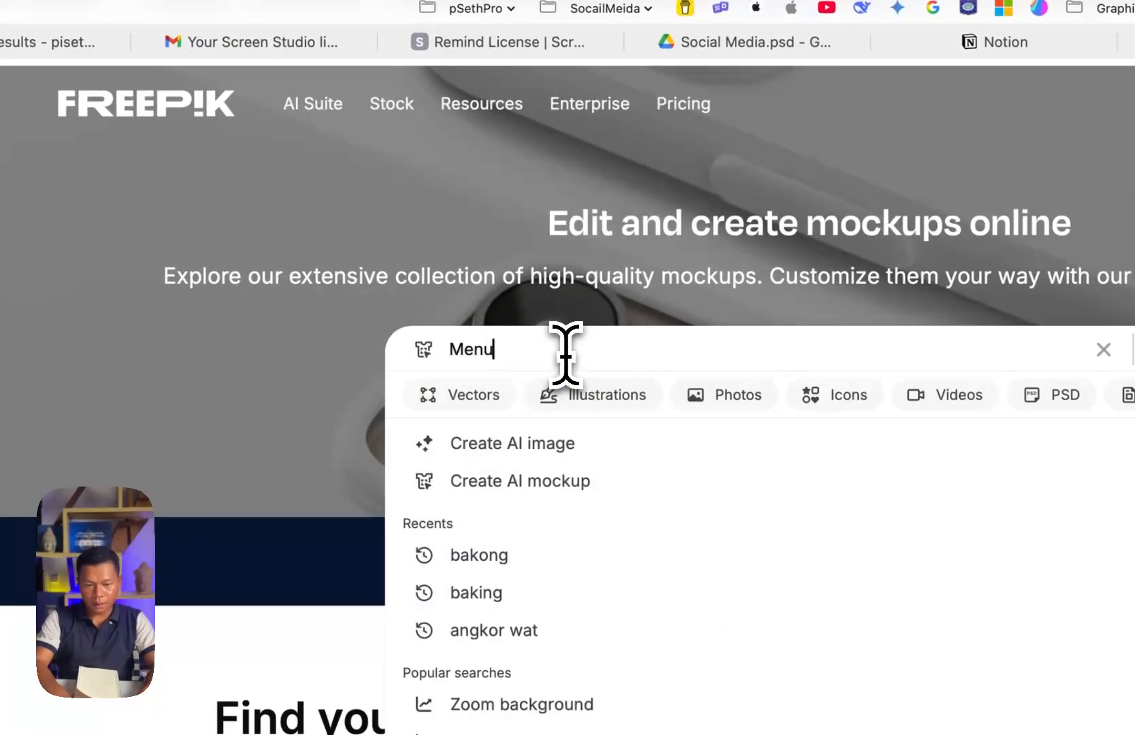
type("Menu")
key("Return")
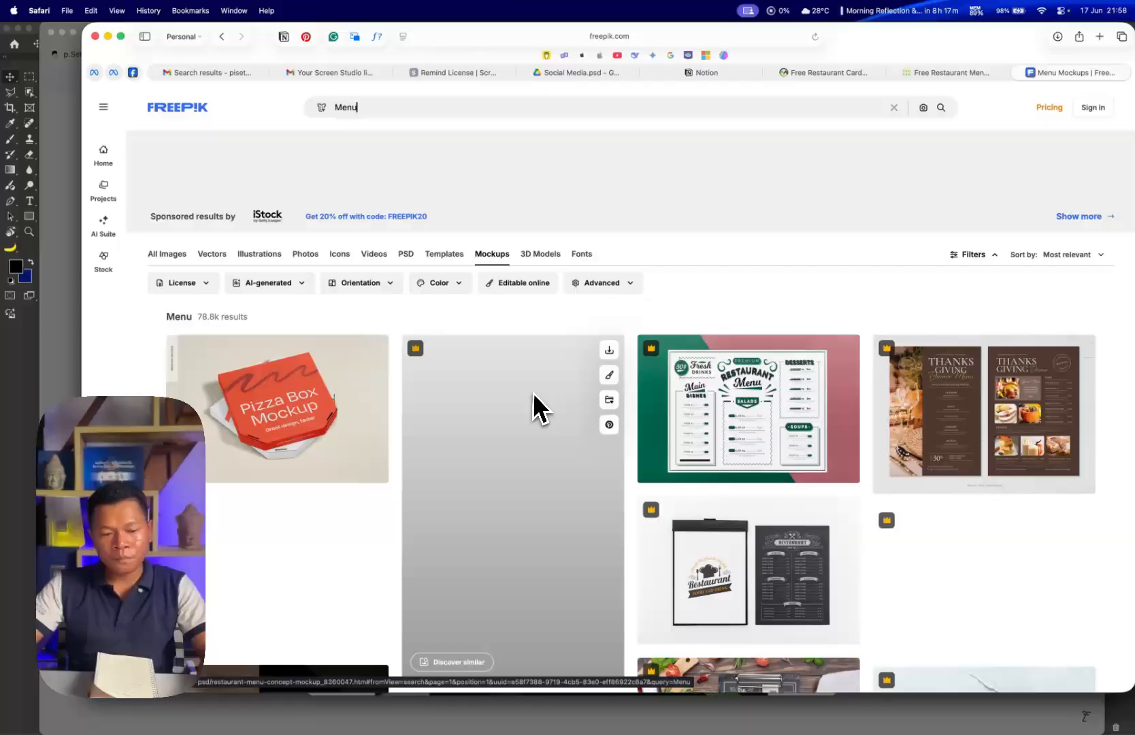
scroll(534, 398, "down", 10)
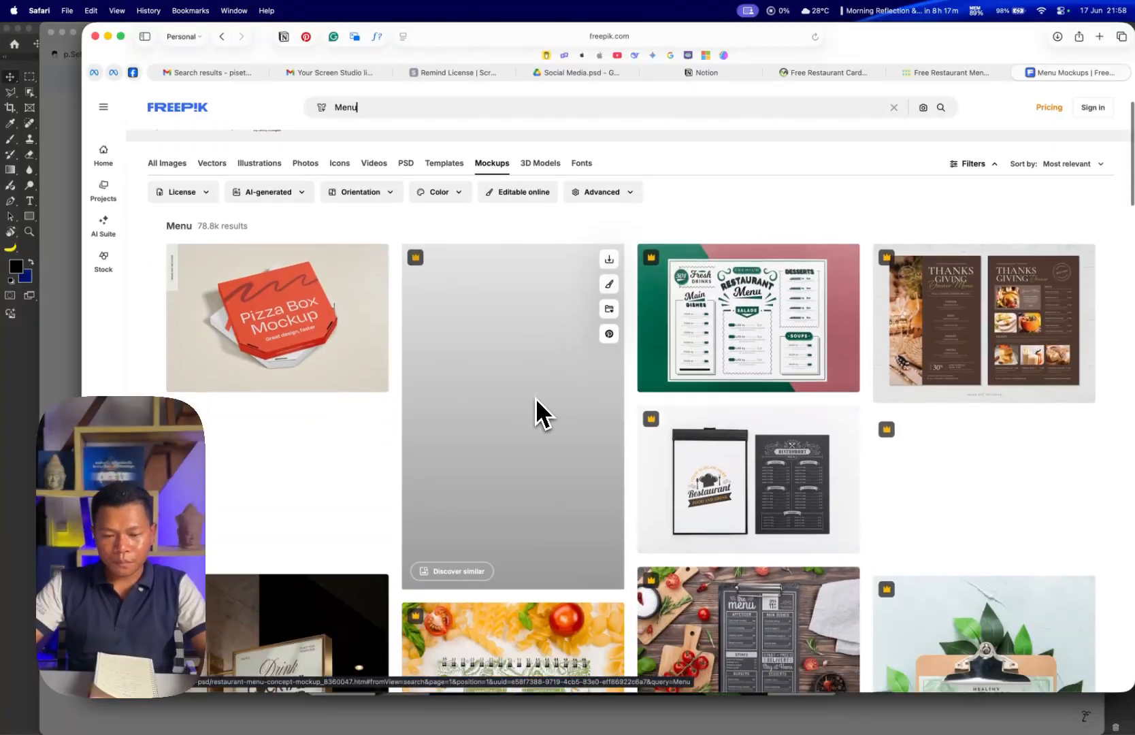
scroll(535, 397, "down", 10)
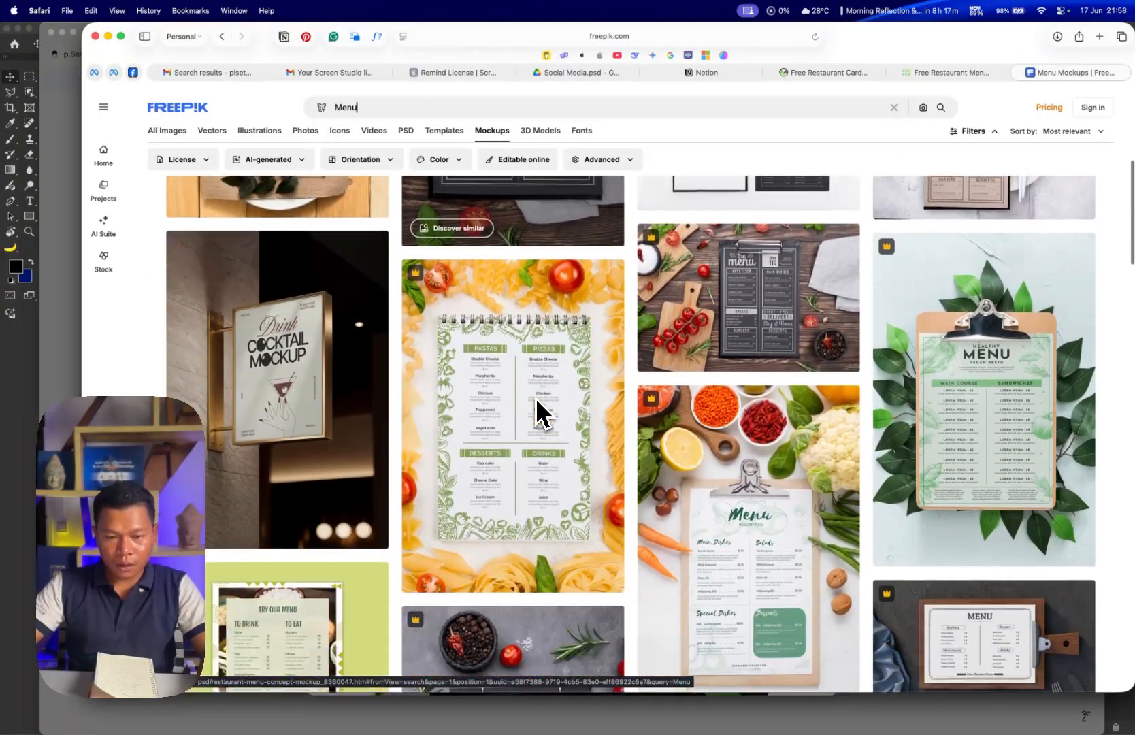
scroll(535, 398, "up", 5)
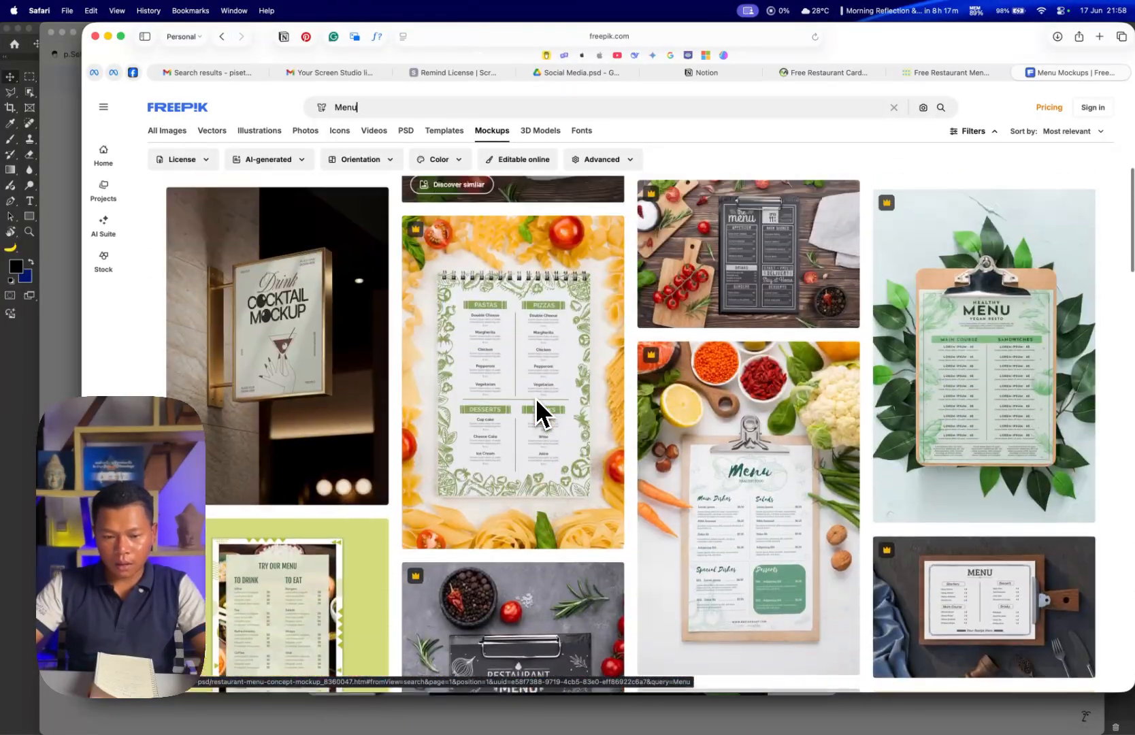
- Return to the Freepik mockups start page and search the mockups for "menu"
key("super+bracketleft")
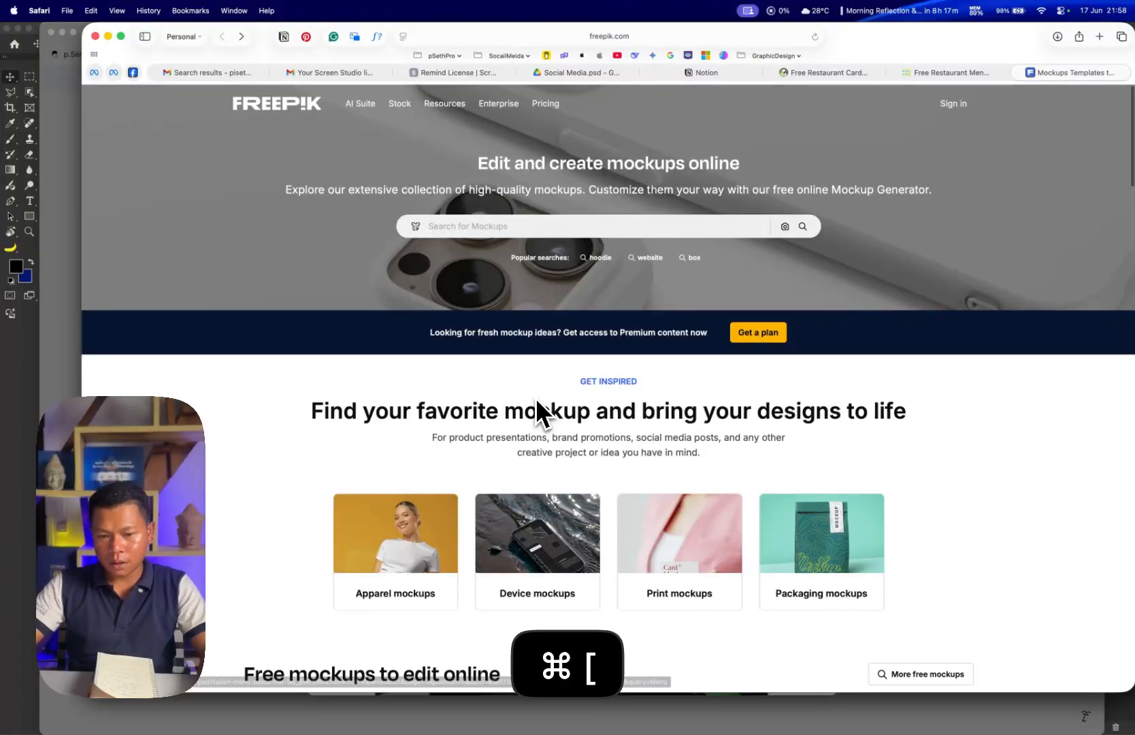
scroll(517, 255, "down", 5)
scroll(517, 256, "up", 5)
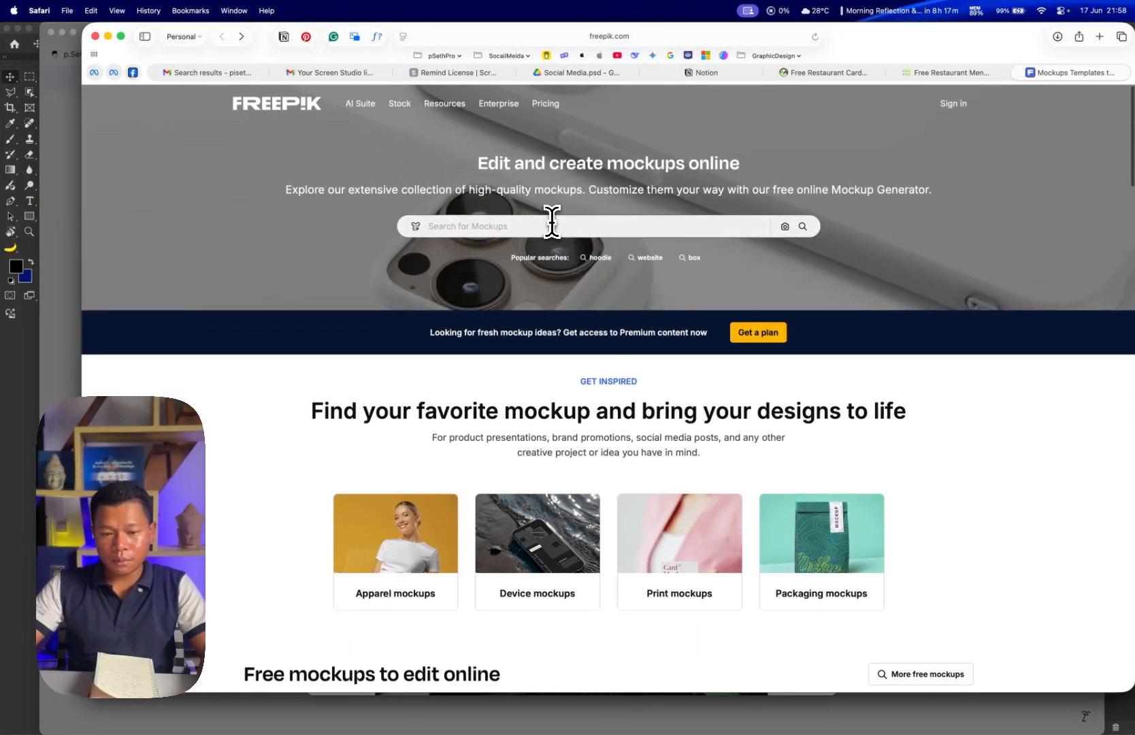
left_click(551, 225)
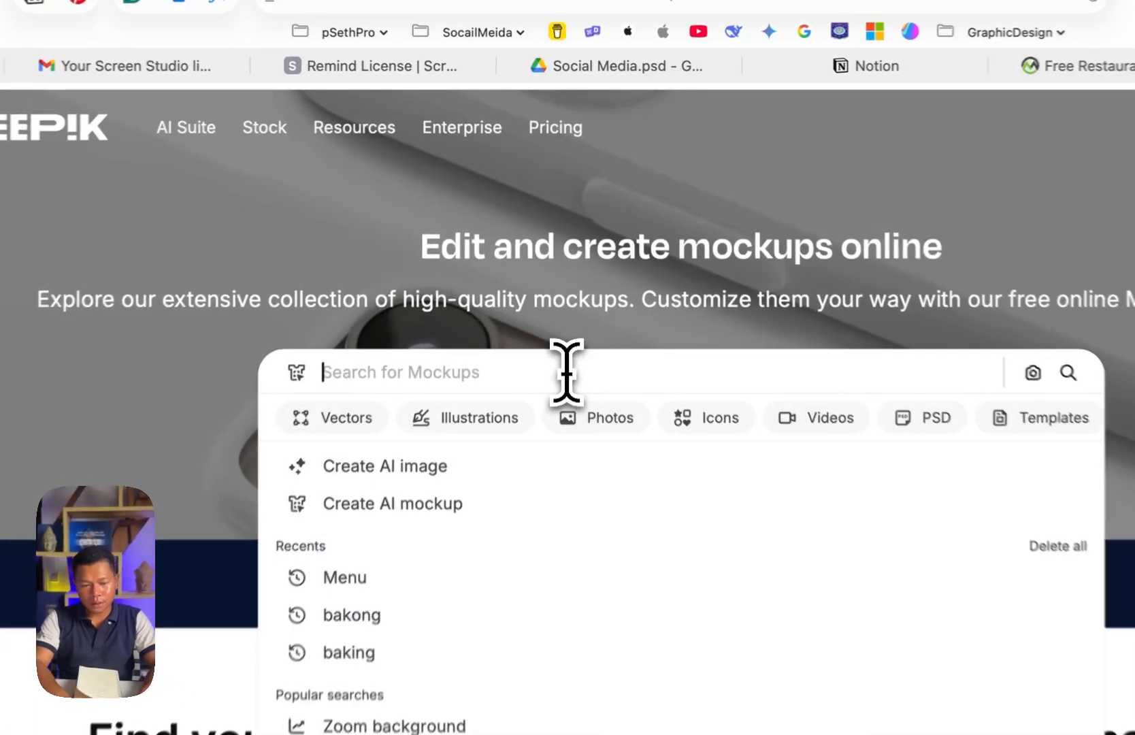
type("menu")
key("Return")
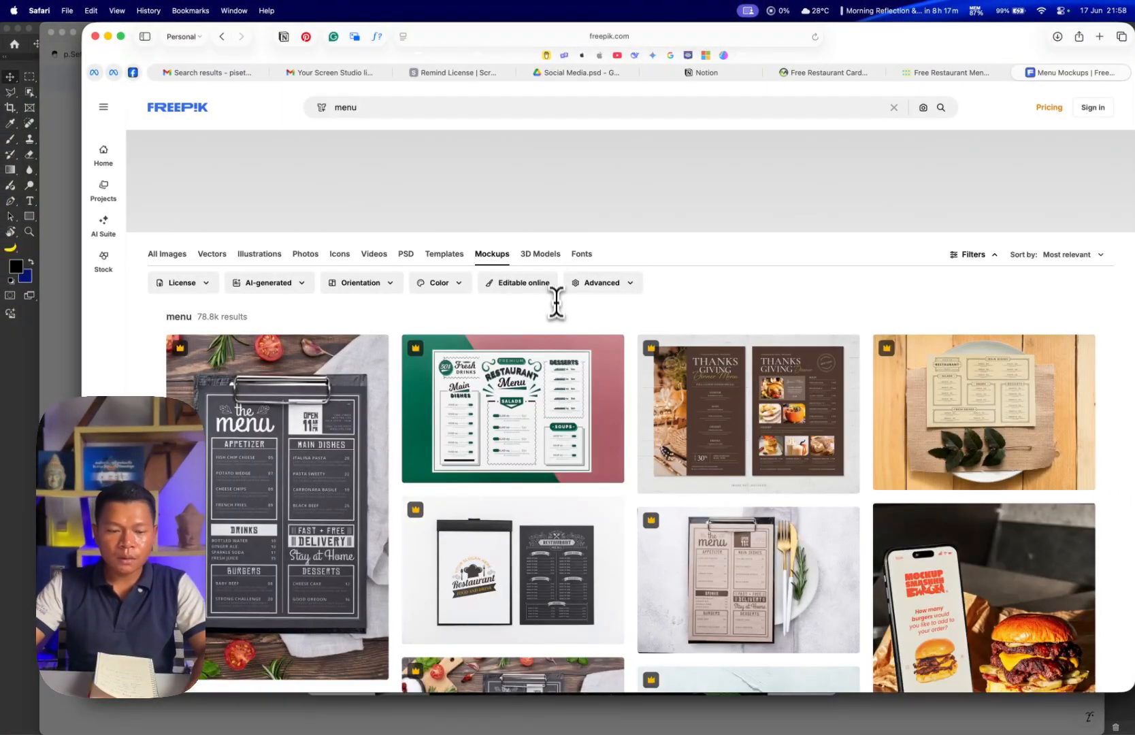
- Preview the Restaurant menu concept mockup with the clipboard and gold cutlery, and close the preview
scroll(555, 306, "down", 5)
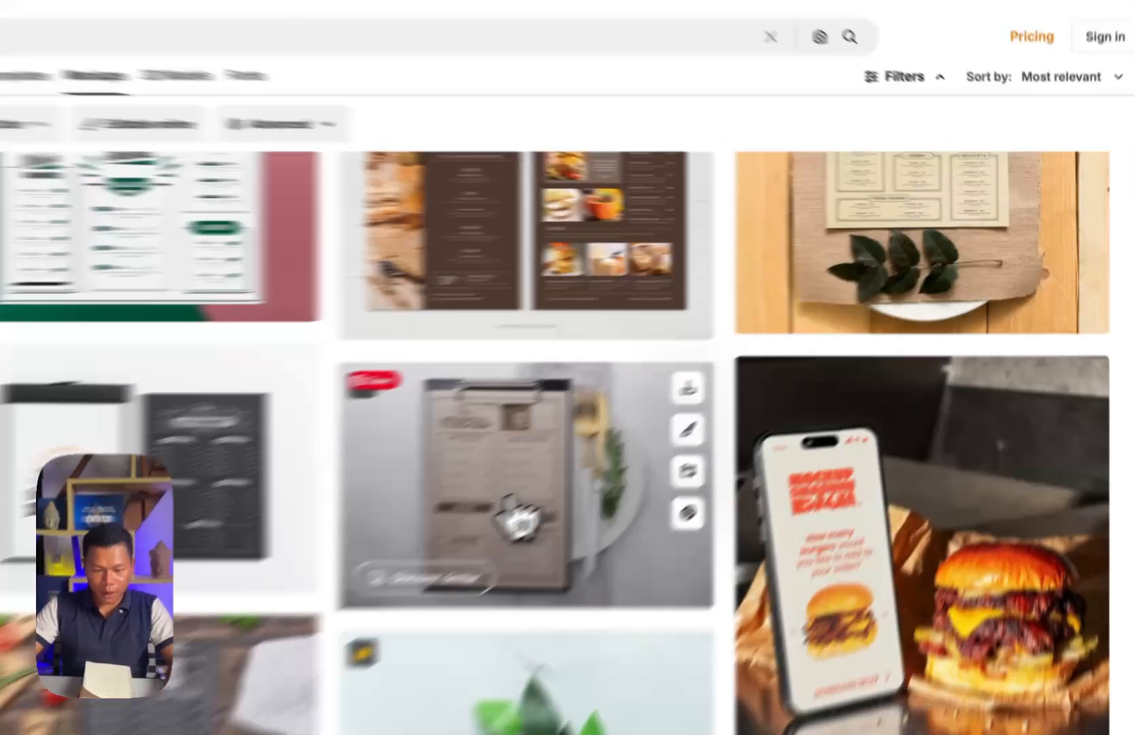
left_click(722, 398)
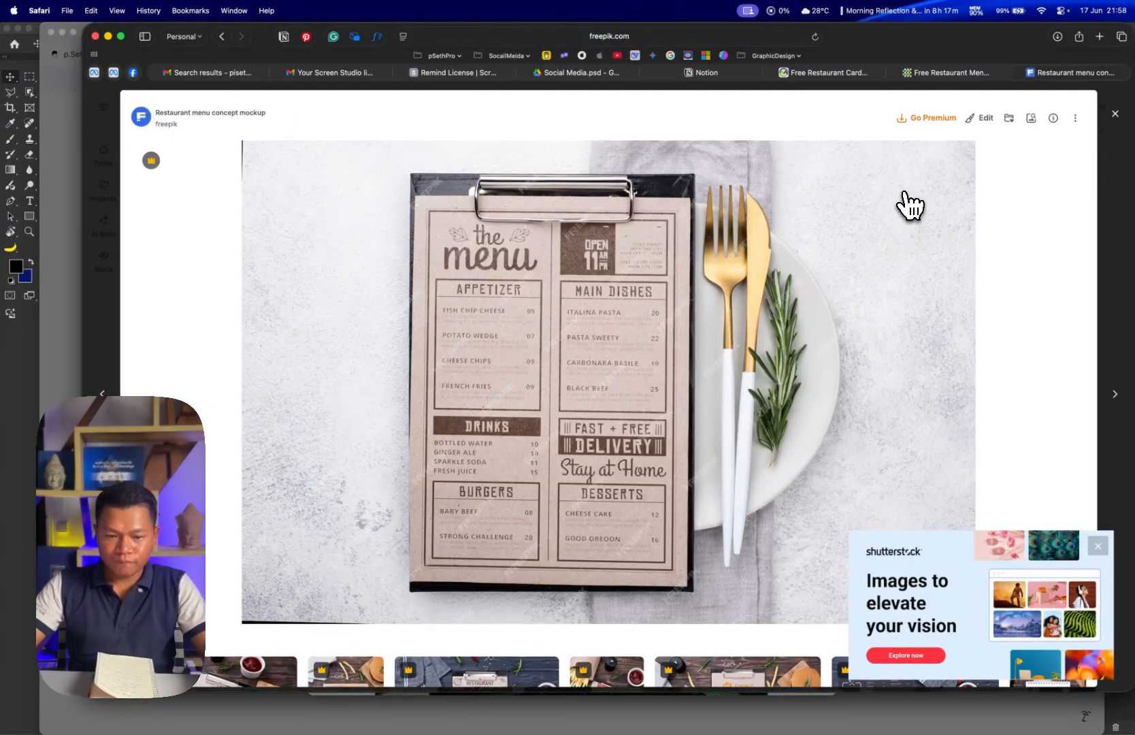
key("Escape")
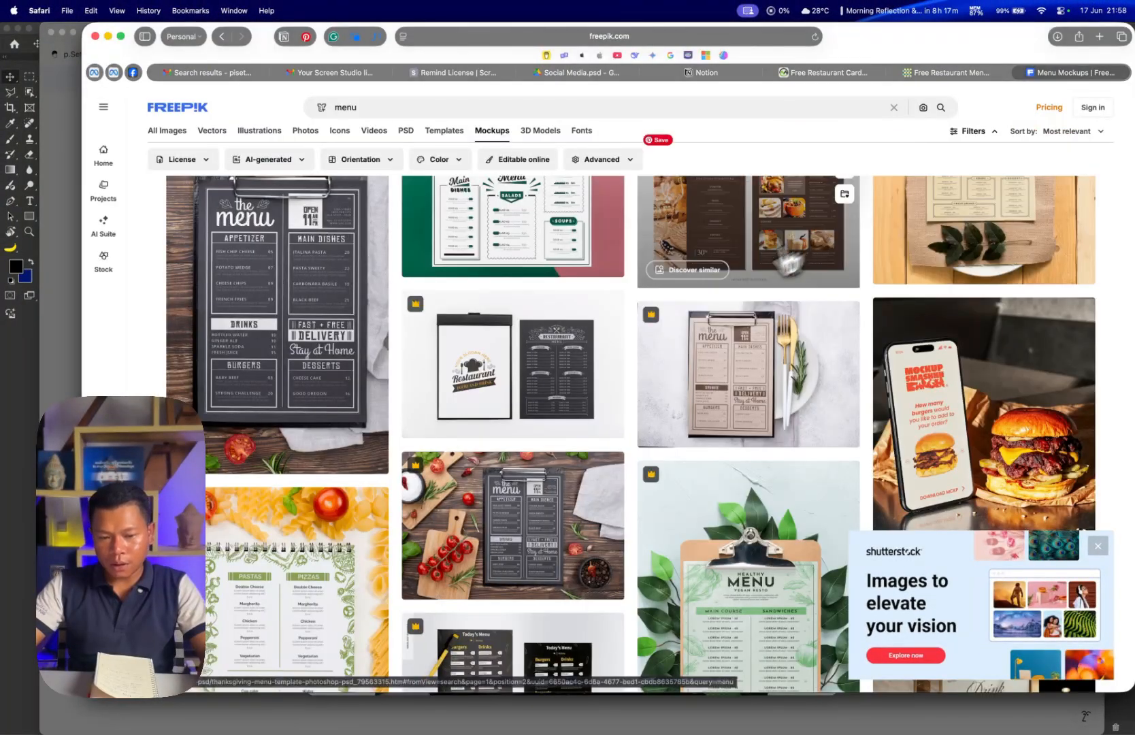
- Filter the menu mockup results to the Free license and look through them
scroll(735, 291, "up", 2)
left_click(308, 300)
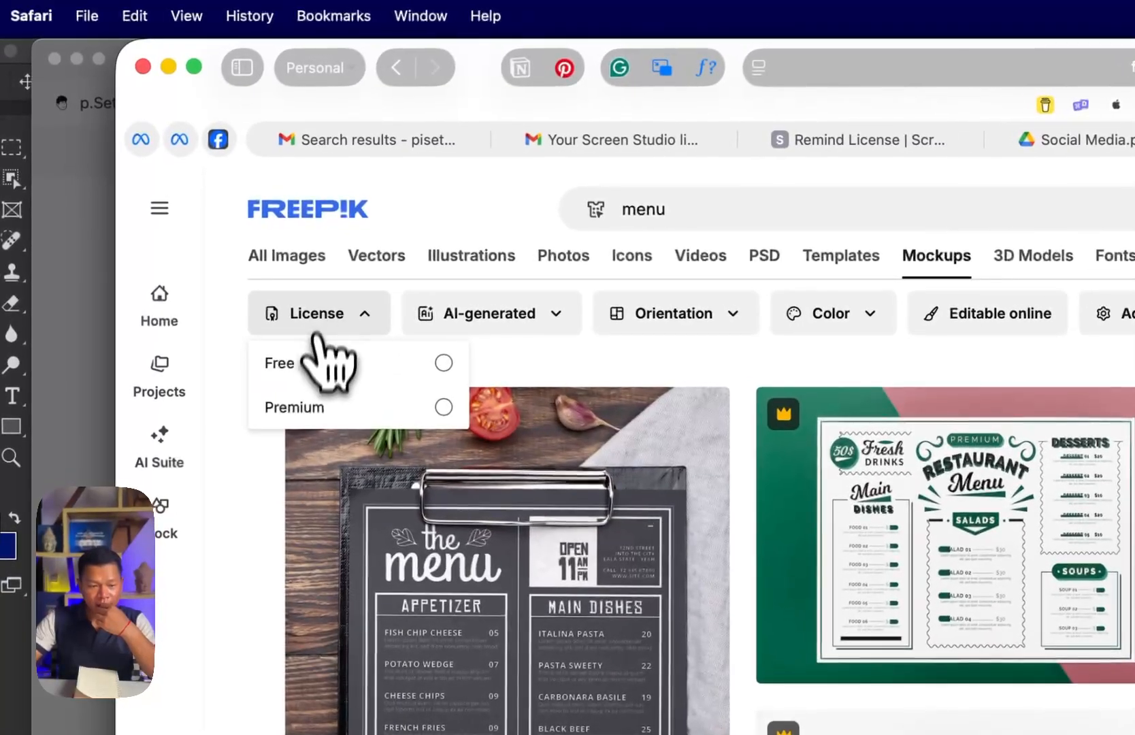
left_click(311, 371)
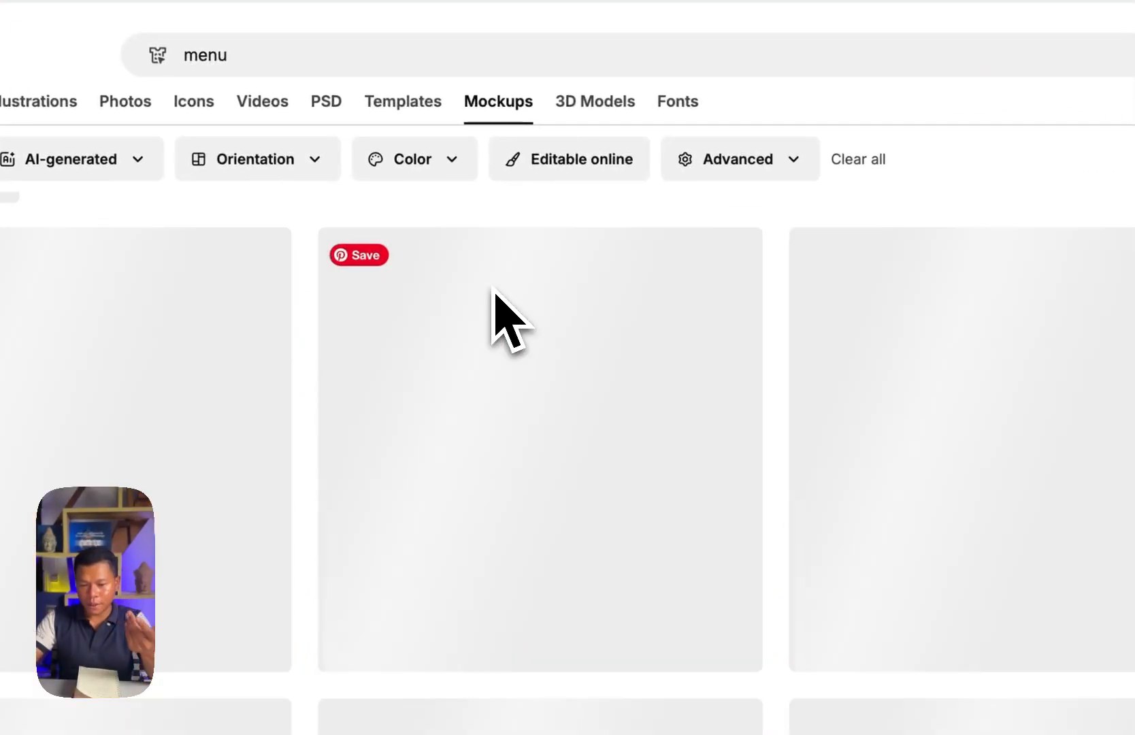
scroll(660, 452, "down", 10)
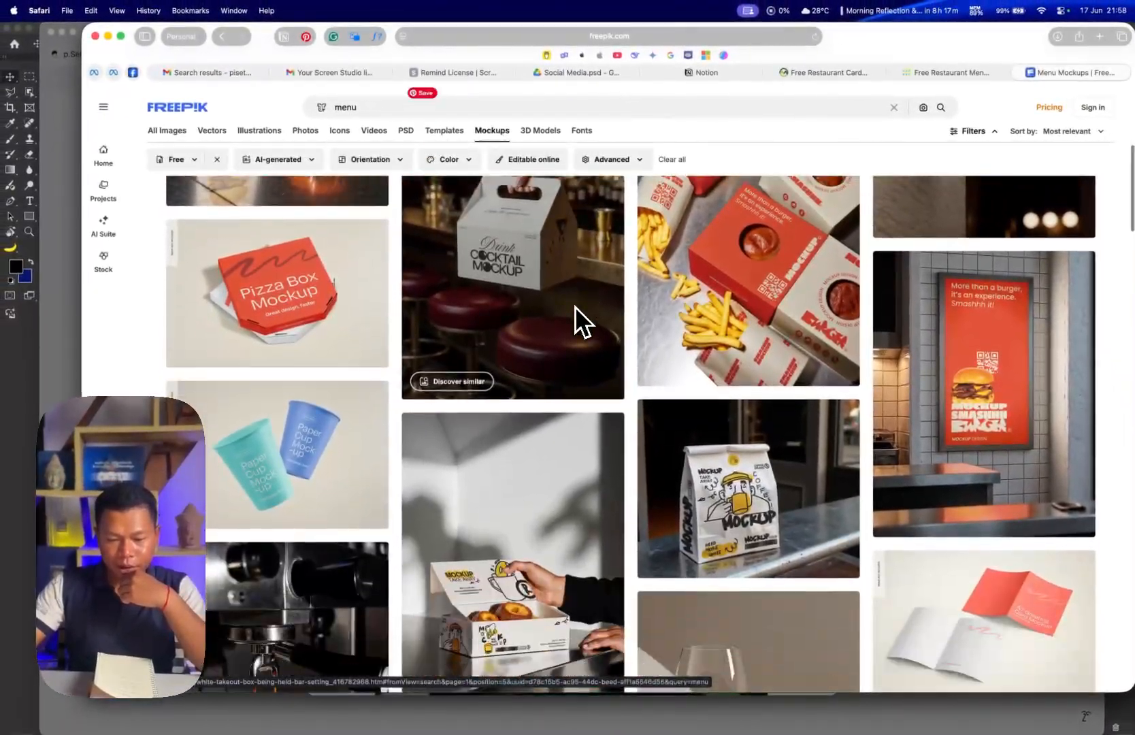
scroll(575, 307, "down", 2)
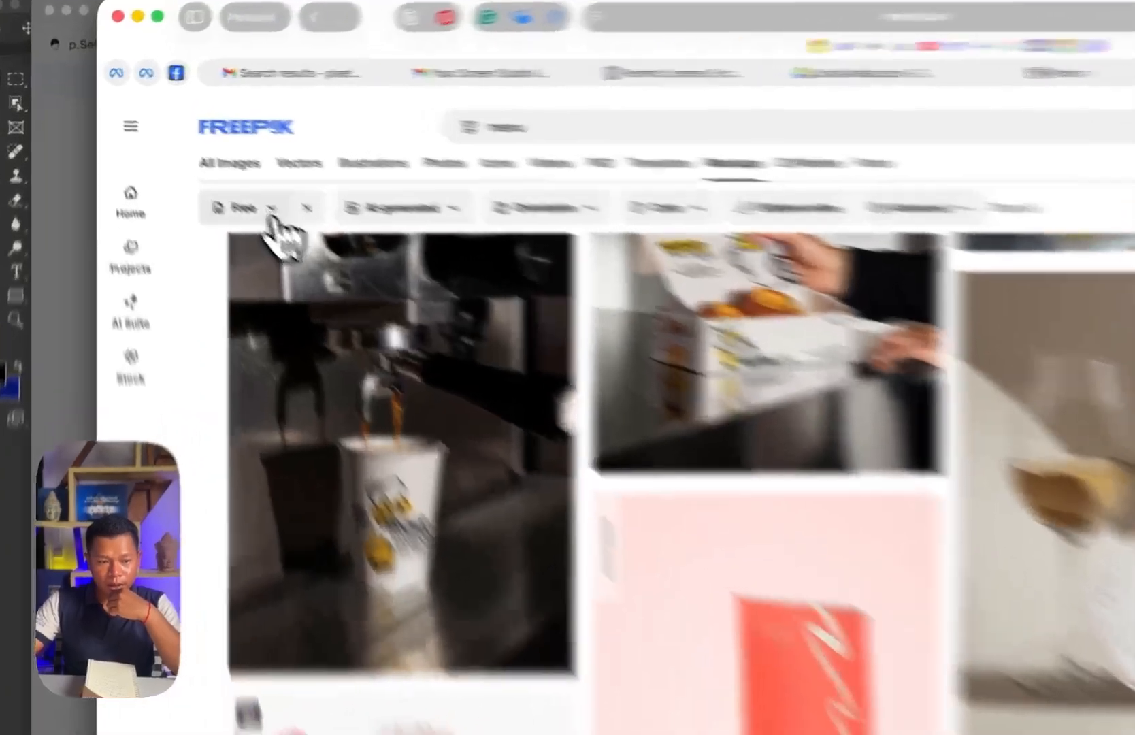
- Clear the Free license filter, look through the unfiltered menu mockups, and reapply the Free filter
left_click(185, 161)
left_click(334, 317)
scroll(767, 521, "down", 5)
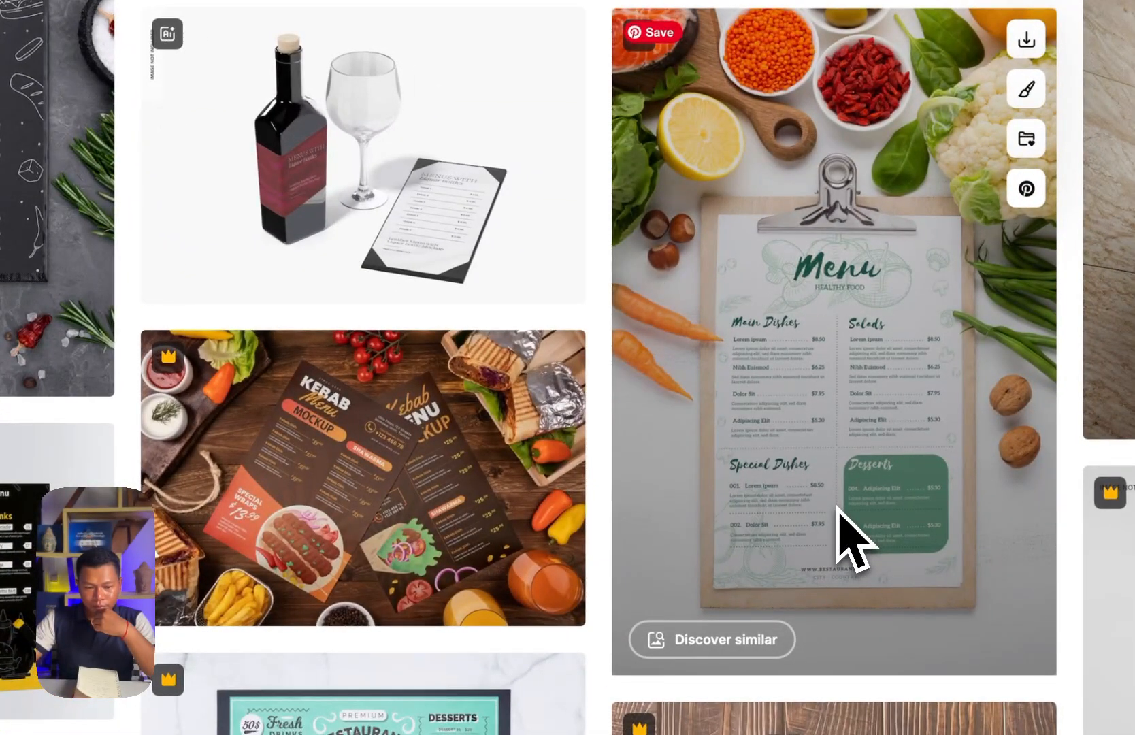
scroll(851, 539, "down", 3)
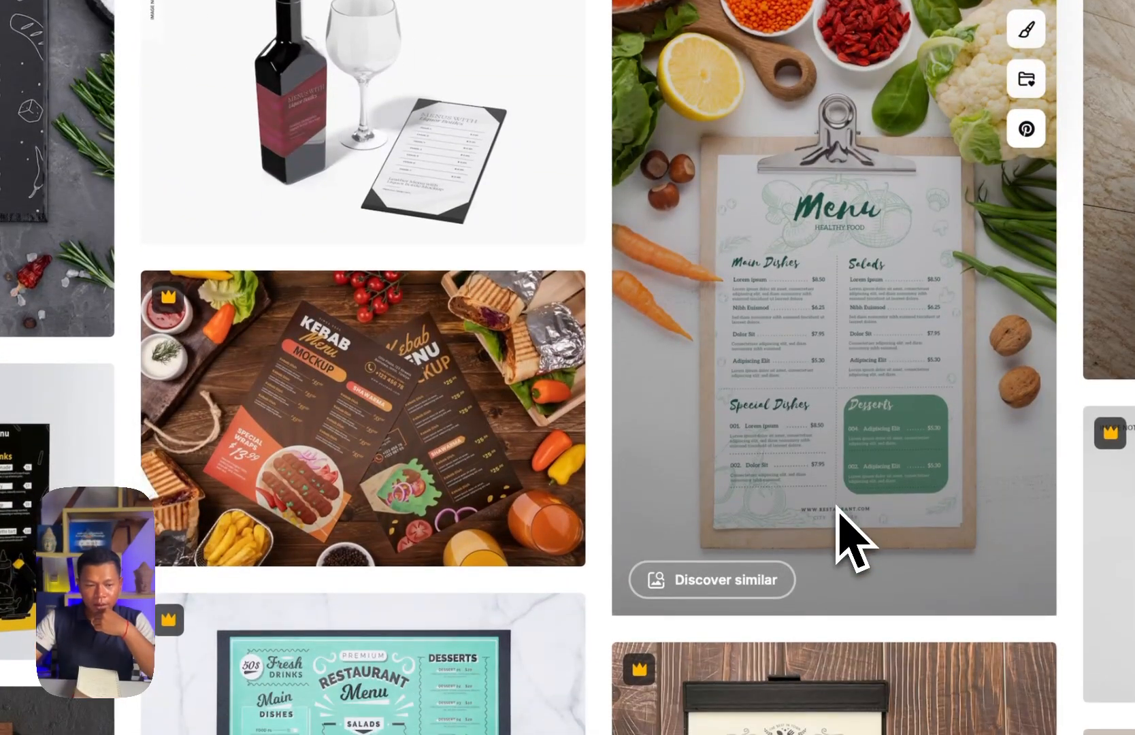
scroll(851, 539, "up", 8)
left_click(253, 223)
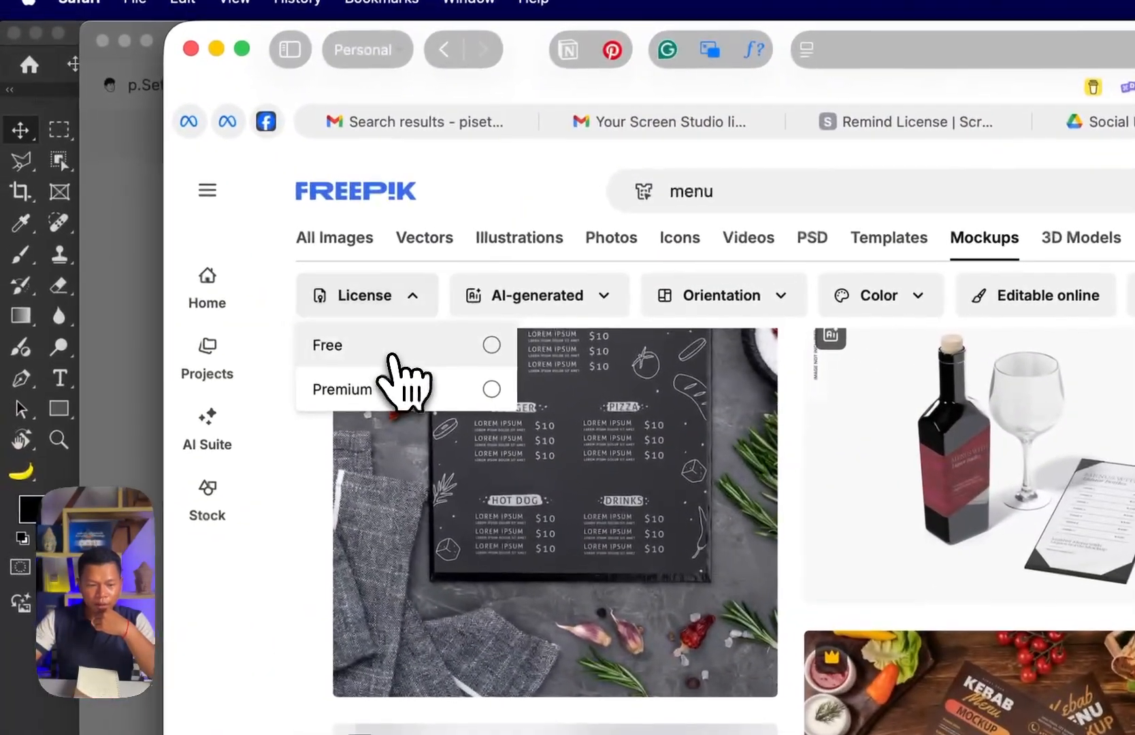
left_click(394, 354)
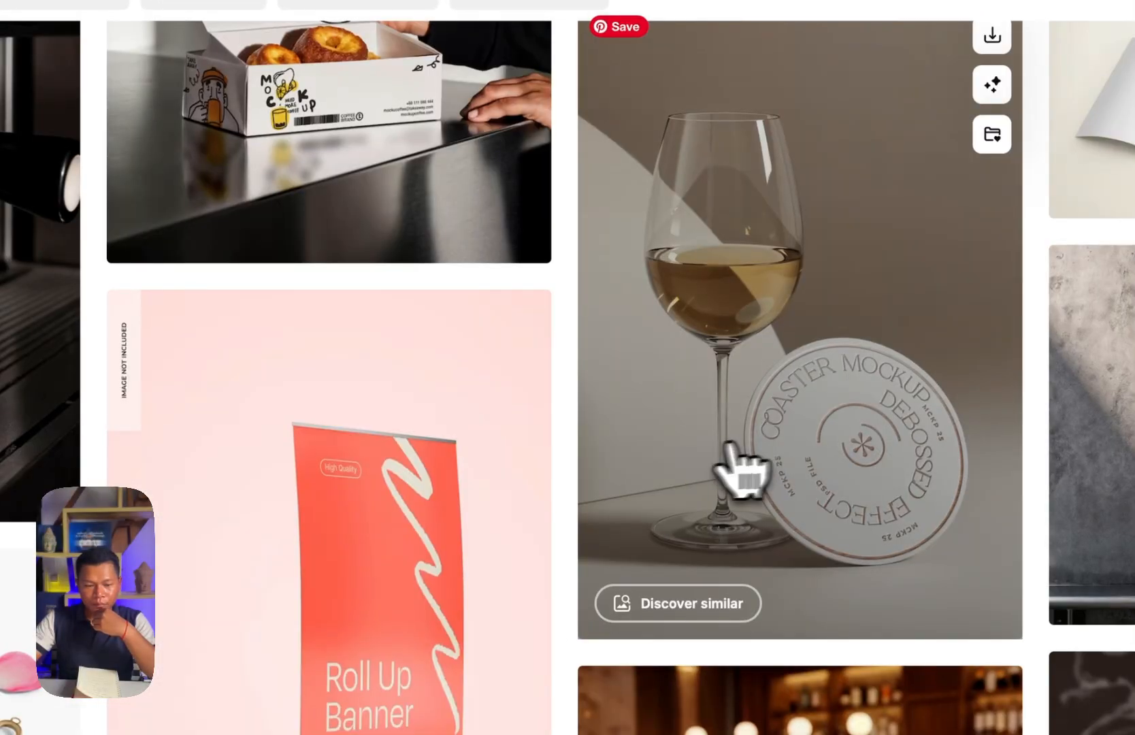
- Browse the free mockup results and open the red chair mockup with a magazine on its seat
scroll(742, 469, "down", 10)
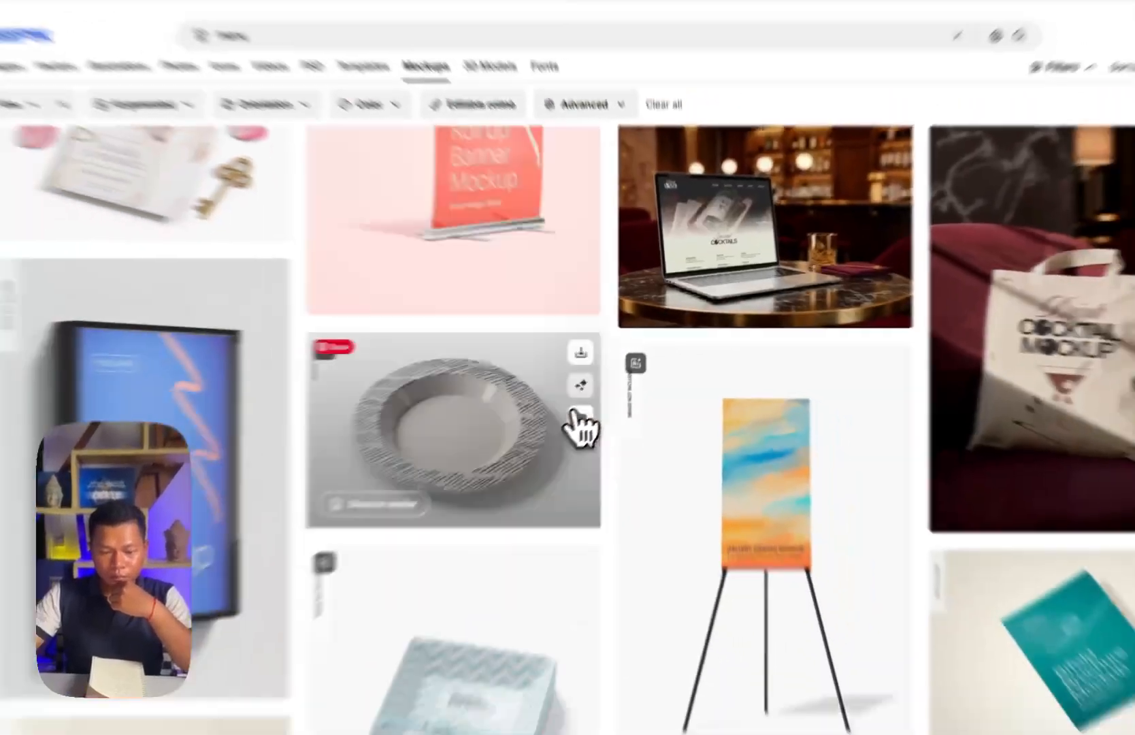
scroll(611, 405, "down", 15)
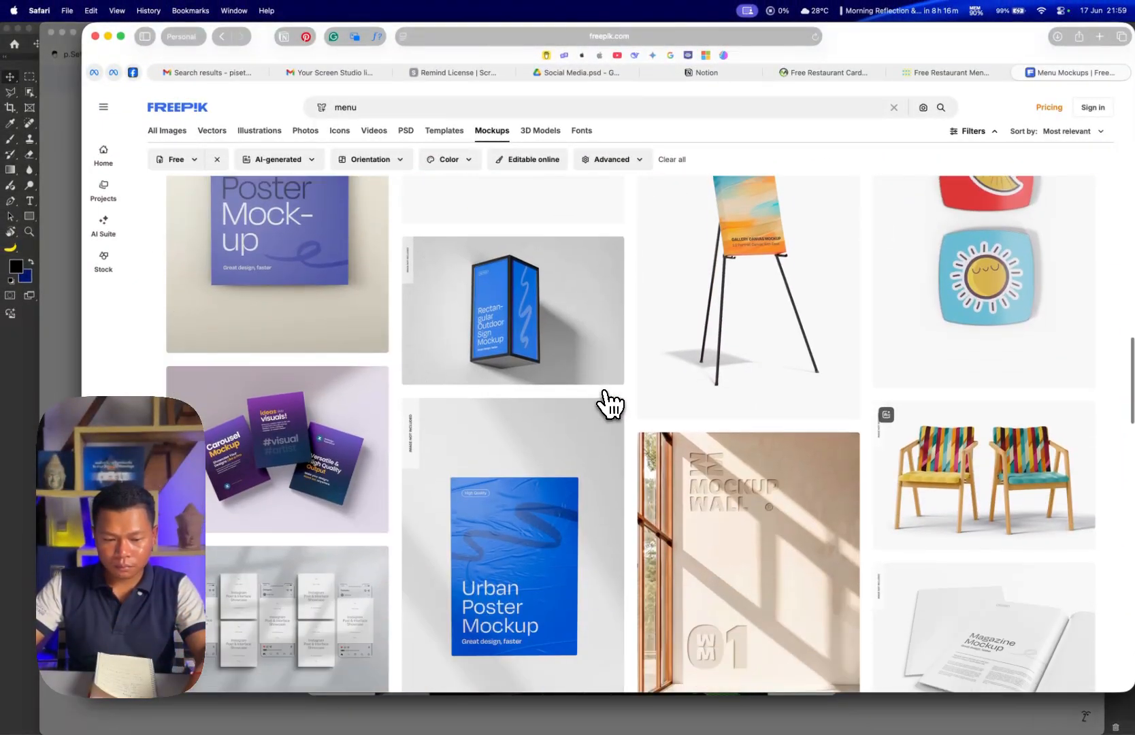
scroll(611, 405, "down", 10)
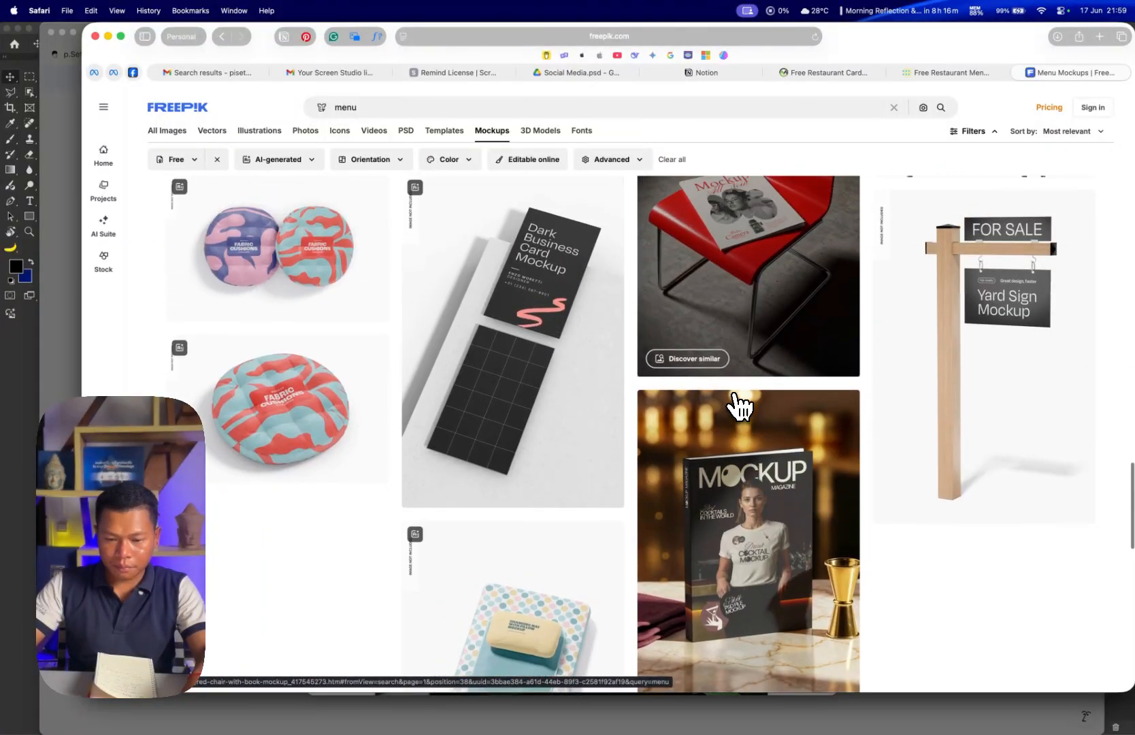
scroll(739, 407, "up", 5)
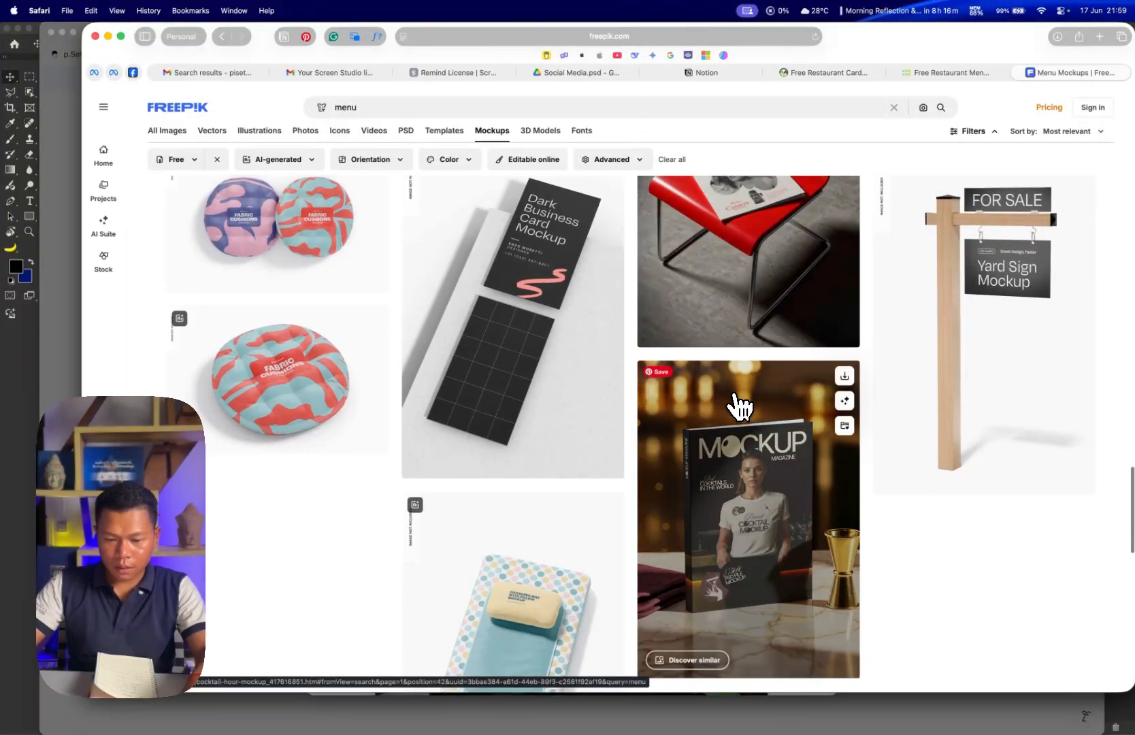
scroll(740, 407, "up", 3)
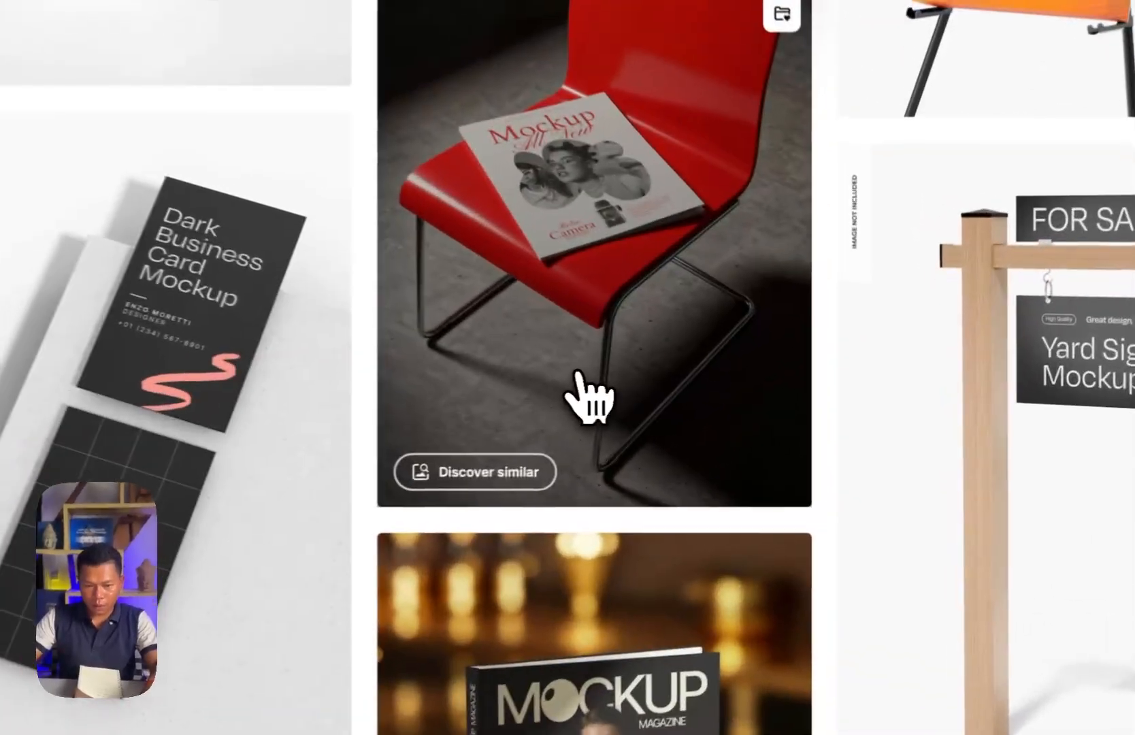
left_click(747, 406)
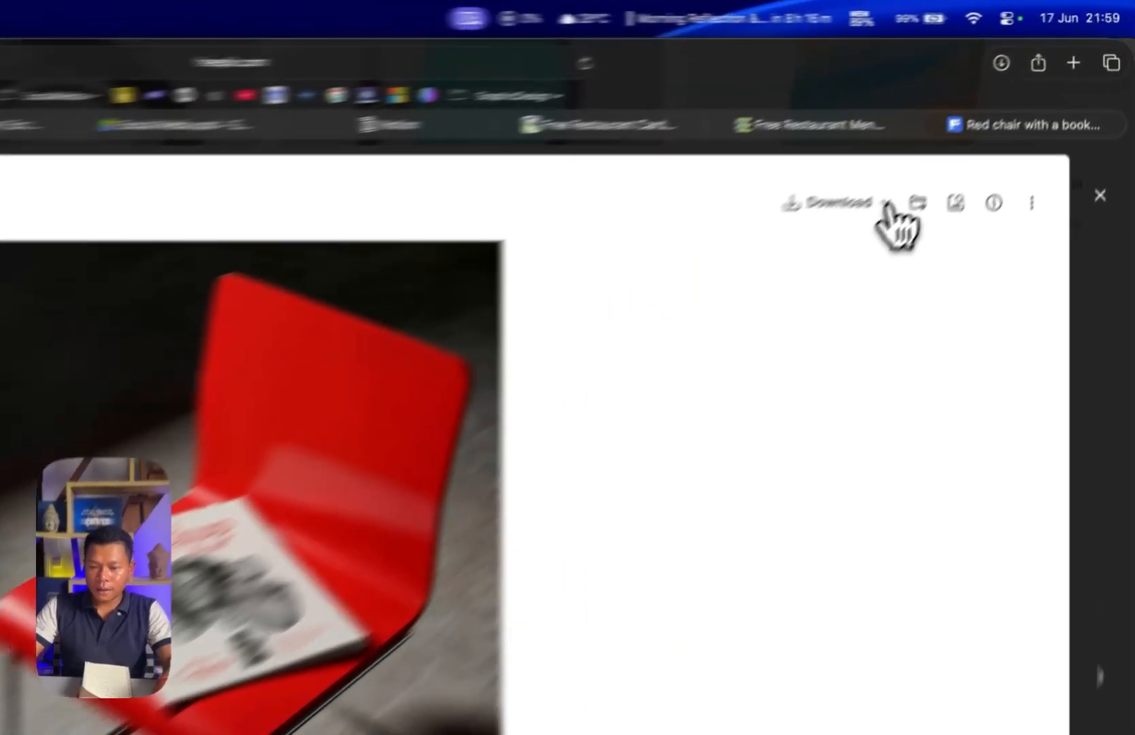
- Download the red chair mockup as a PSD file and close the dialog that follows
left_click(887, 203)
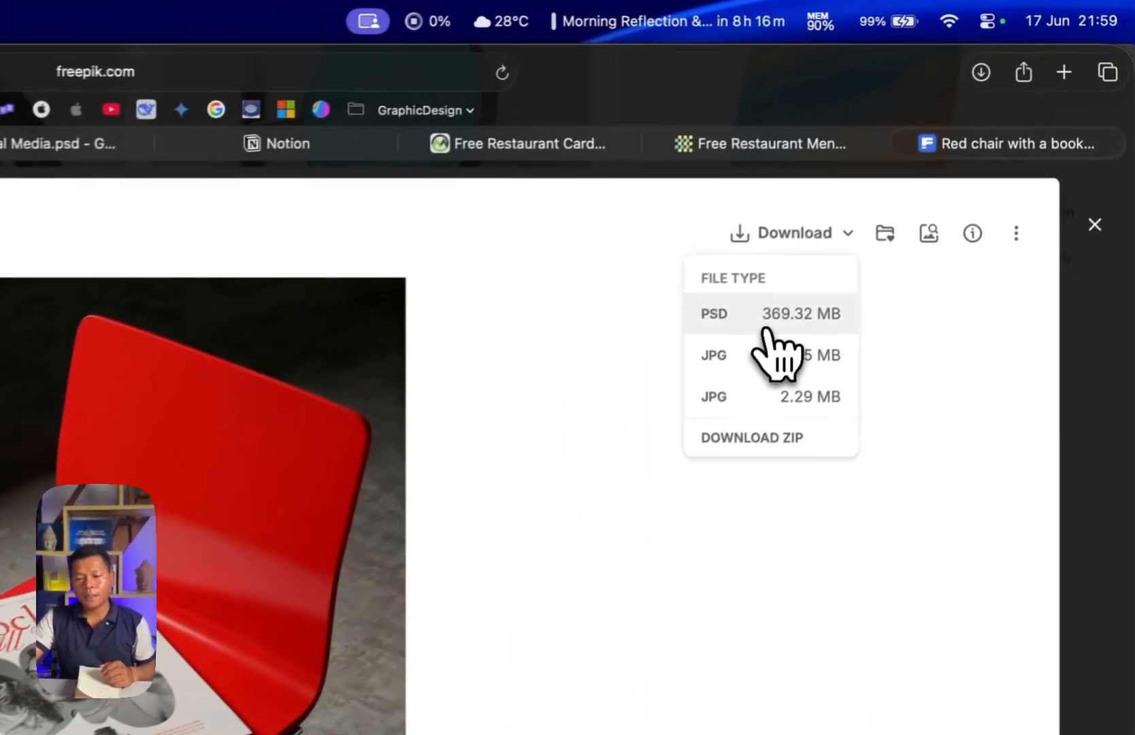
left_click(950, 164)
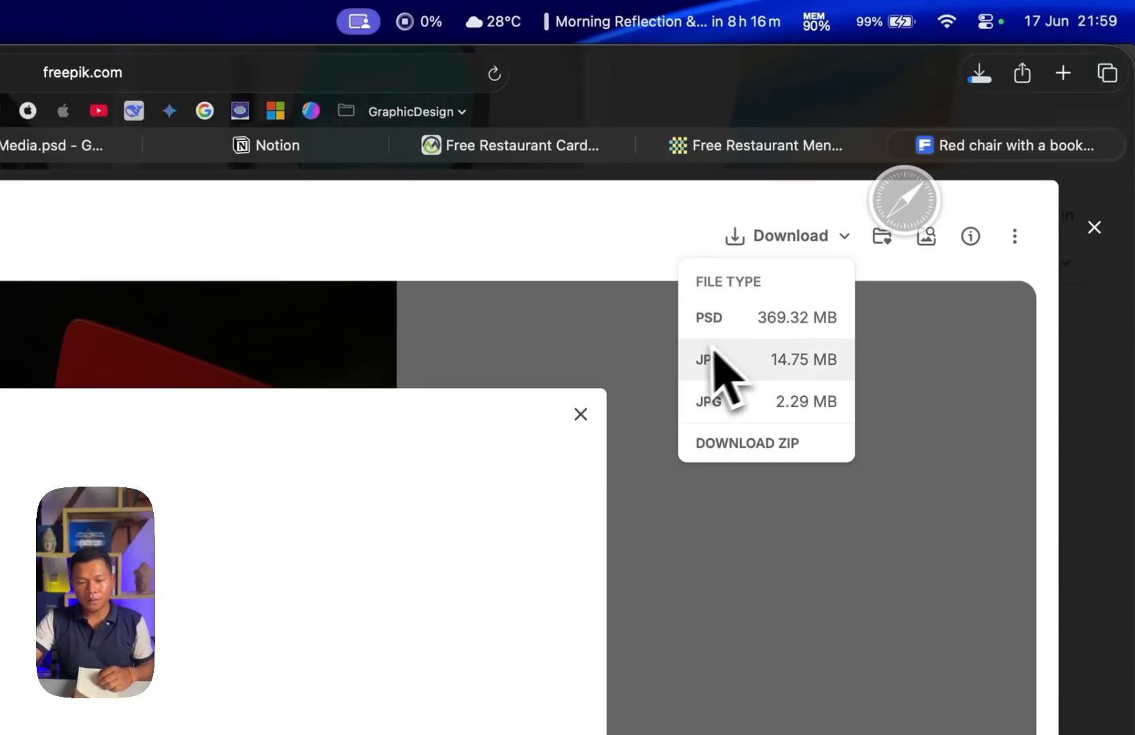
left_click(582, 414)
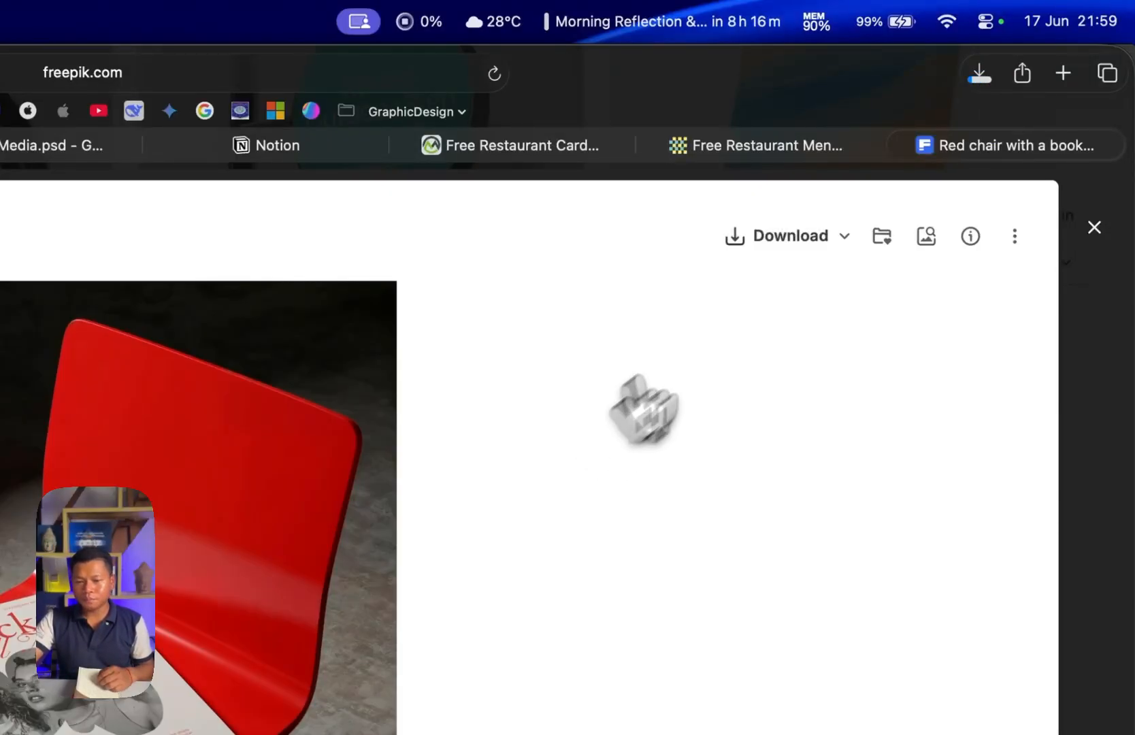
- Open the downloaded file 417545273_11673048.psd in Photoshop from the browser's download list
left_click(980, 76)
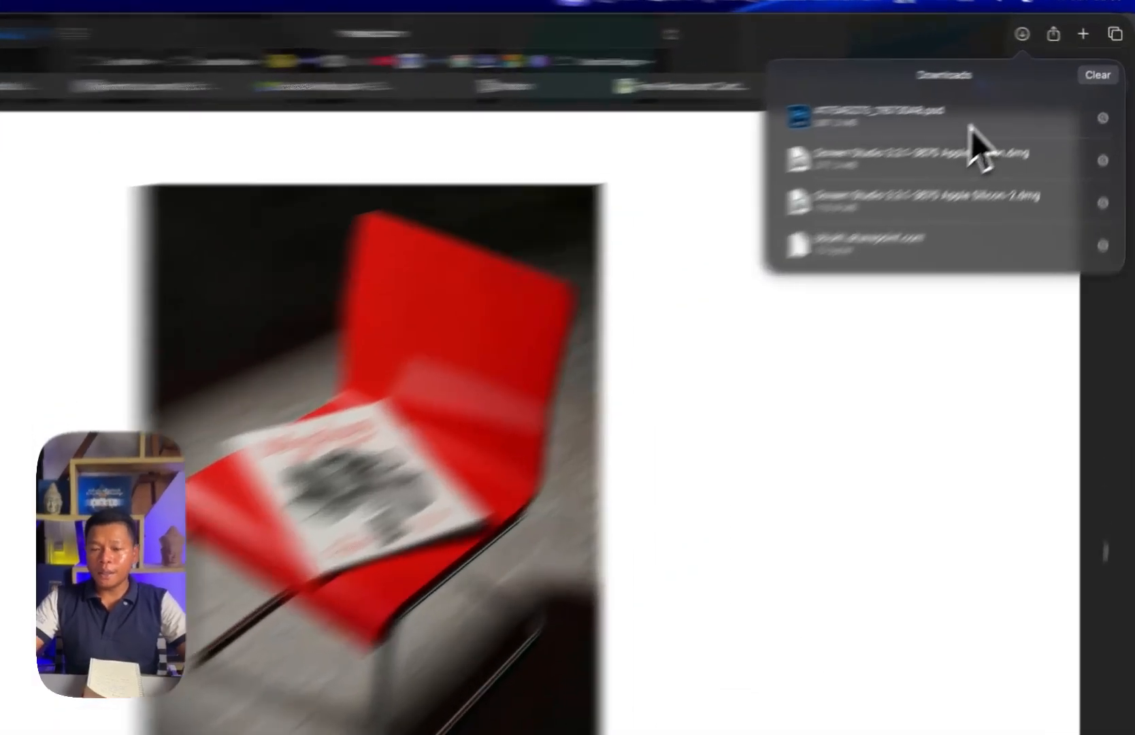
right_click(1025, 97)
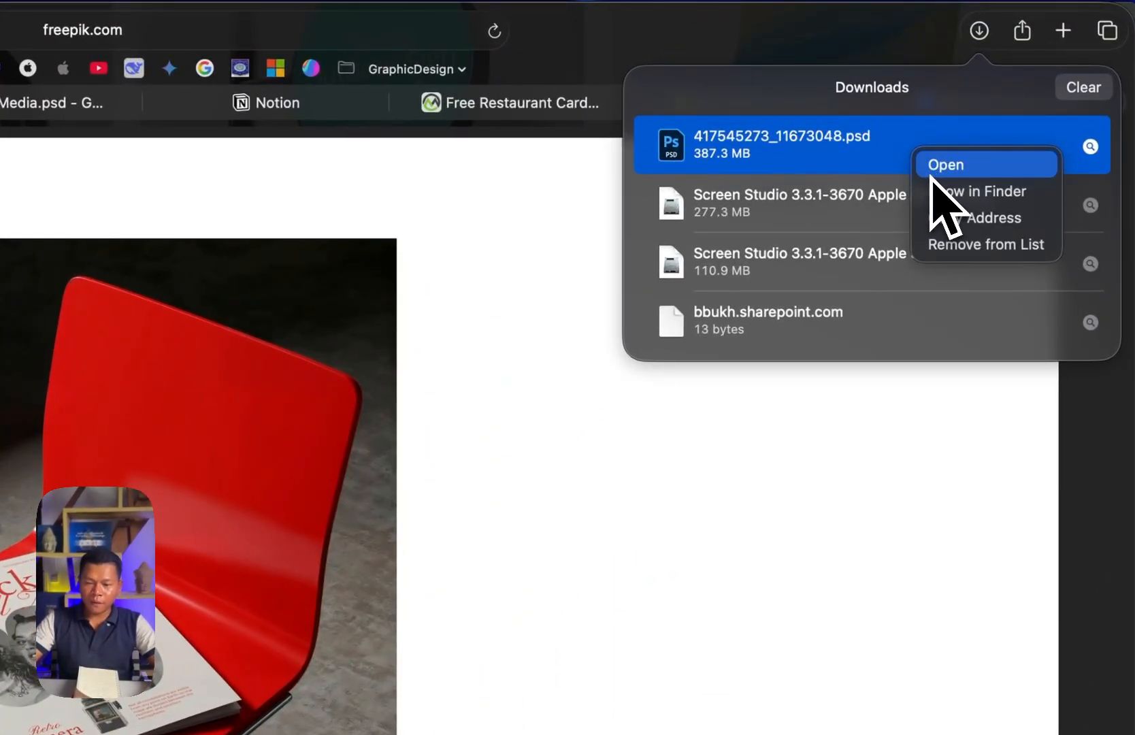
left_click(931, 174)
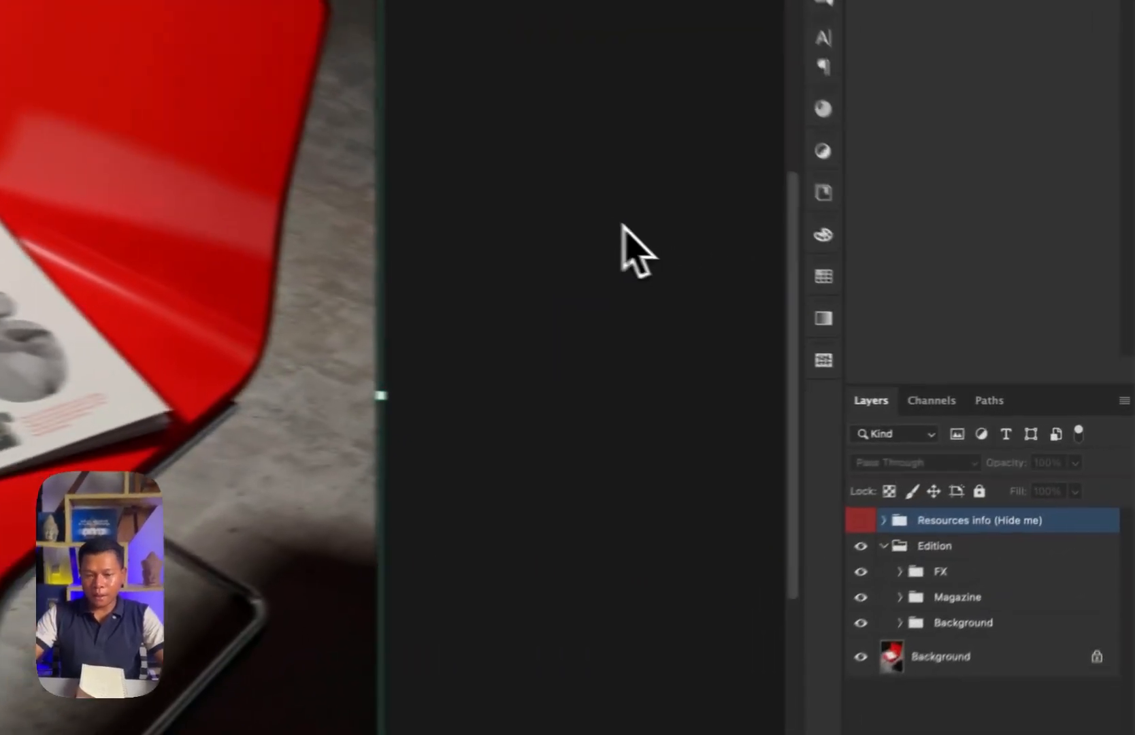
- Inspect the layers inside the Resources info (Hide me) group and collapse the group
left_click(858, 311)
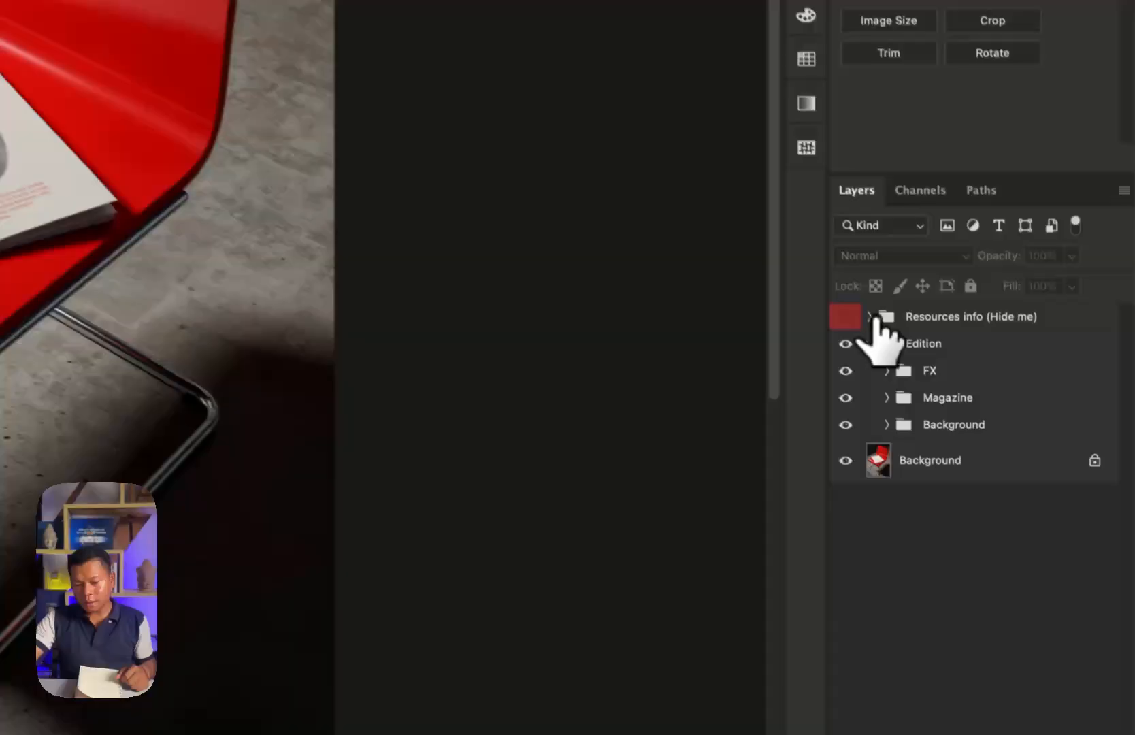
left_click(1000, 471)
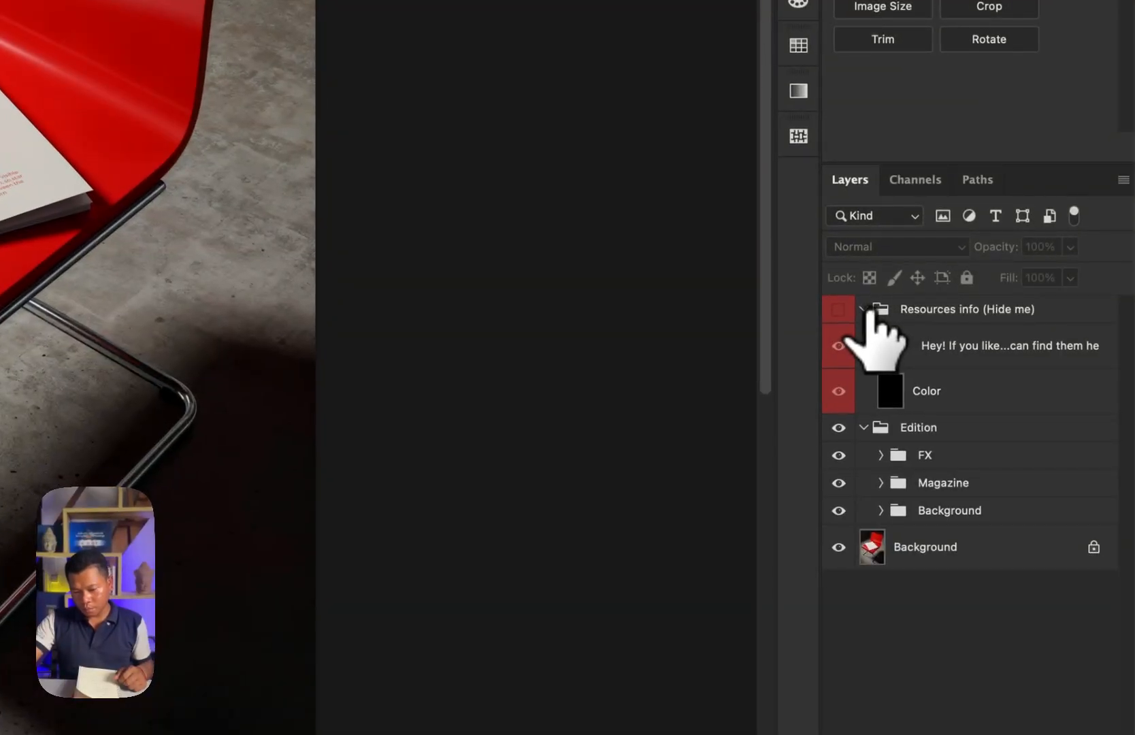
left_click(885, 345)
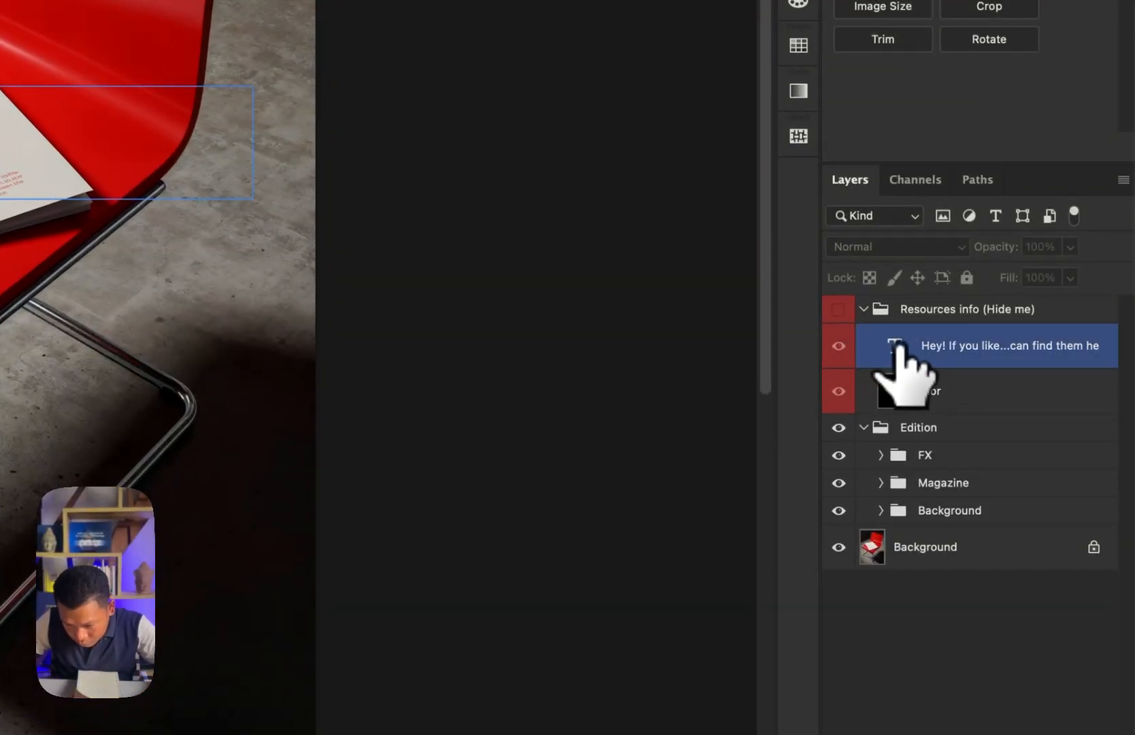
left_click(863, 309)
- Expand the Magazine group inside Edition and select its "Place your … to edit)" smart object layer
left_click(873, 338)
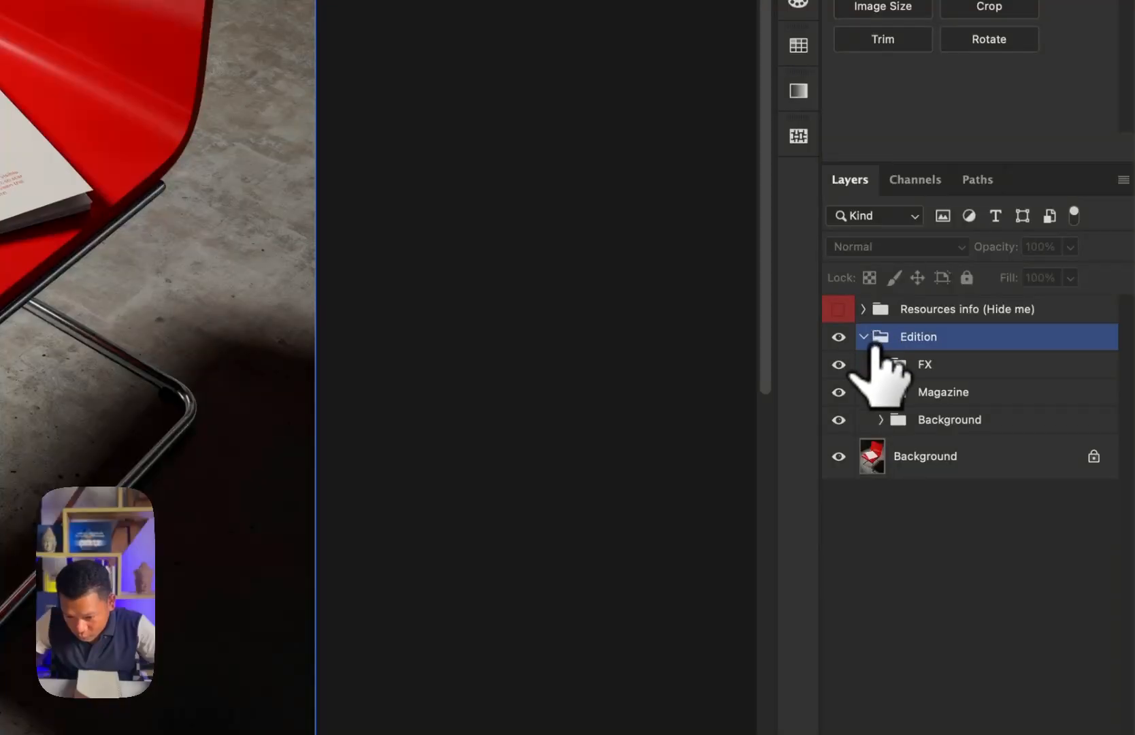
left_click(892, 417)
left_click(886, 396)
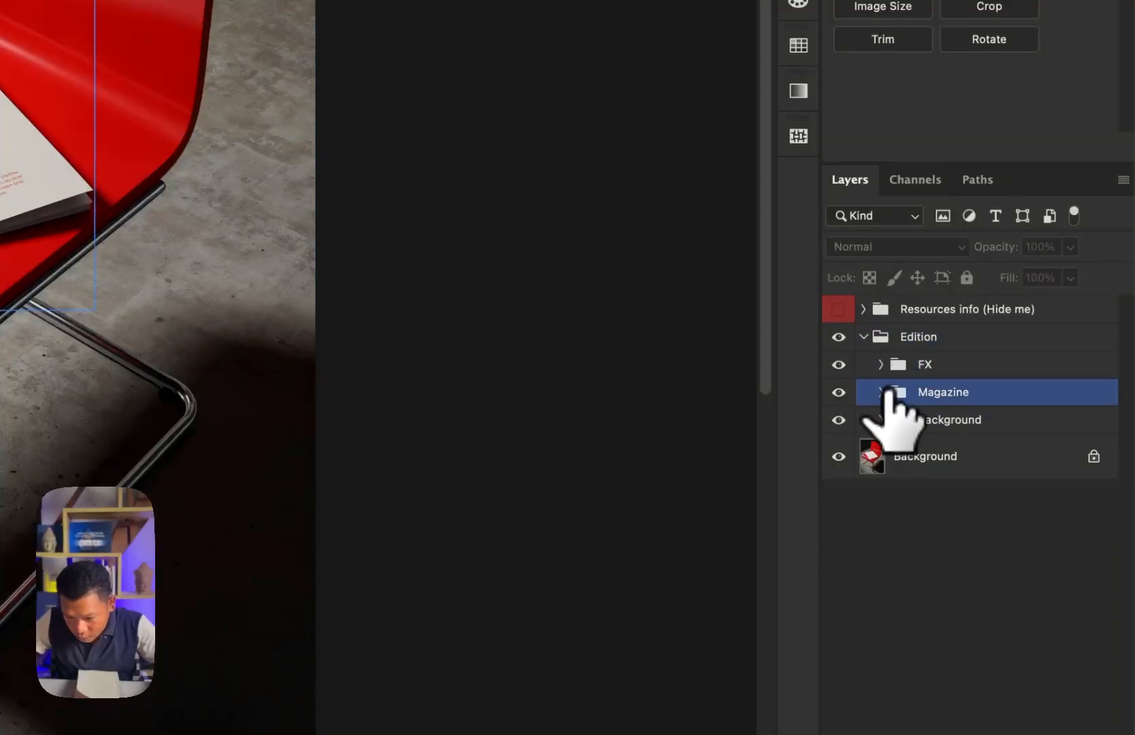
left_click(882, 392)
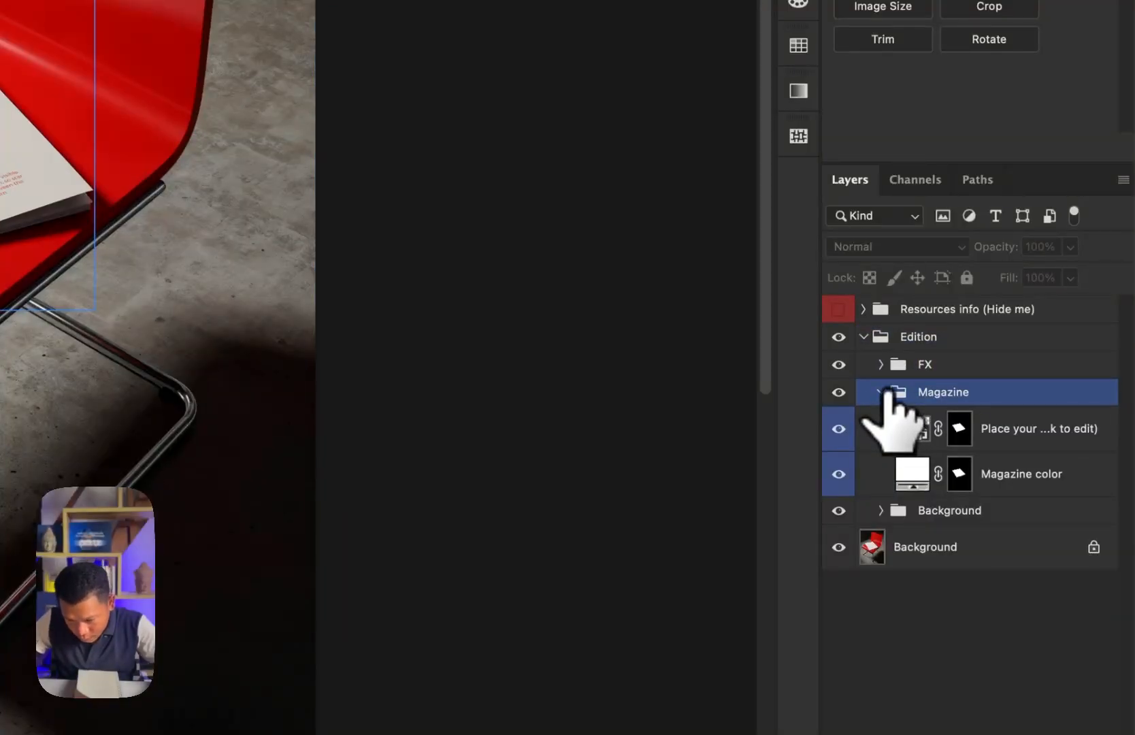
left_click(909, 427)
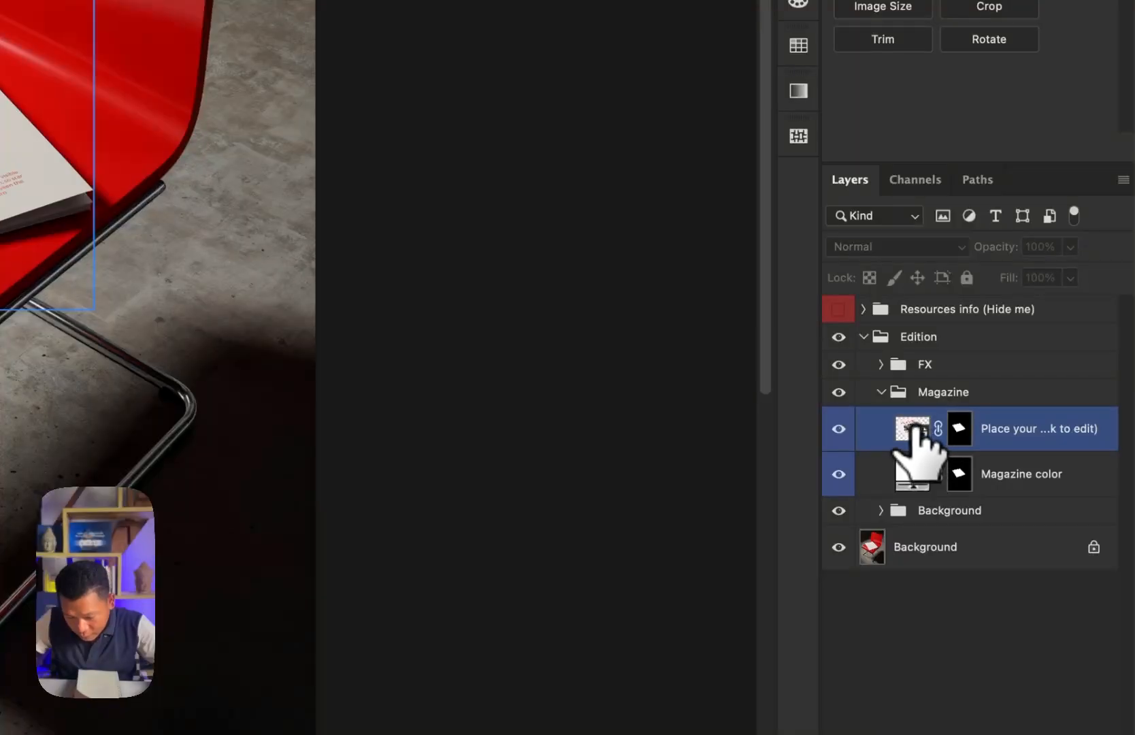
left_click(914, 426)
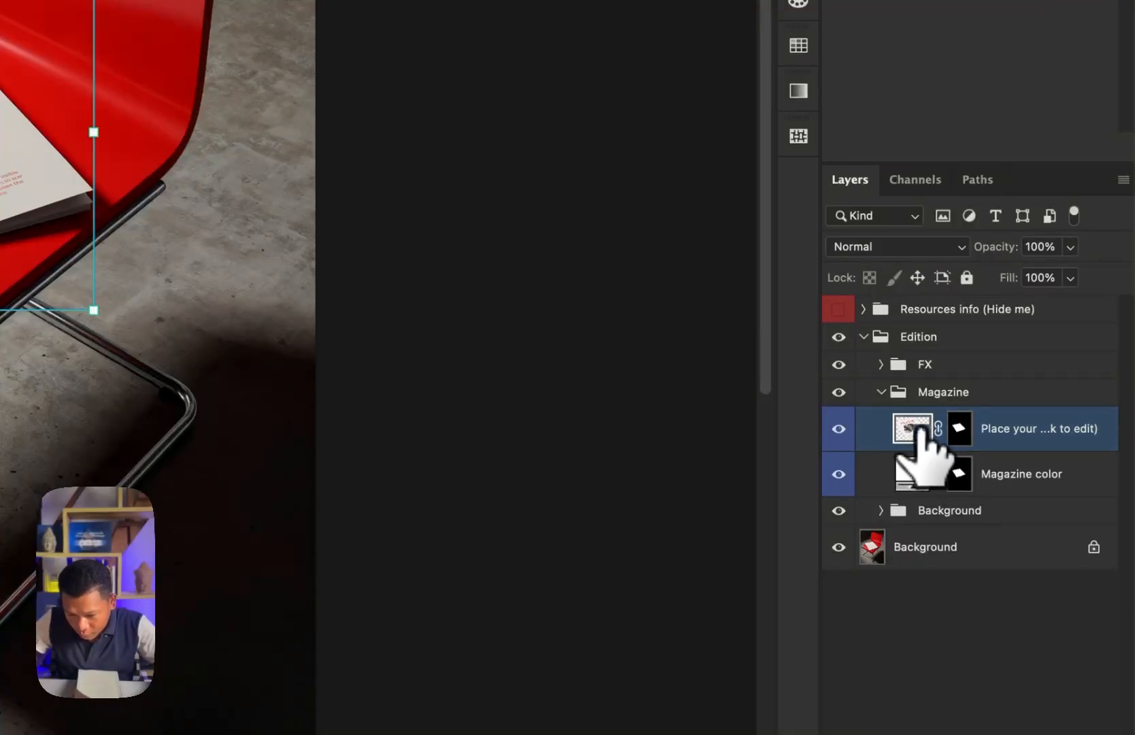
- Open the magazine's placeholder smart object for editing and copy all the artwork of Menu.ai in Illustrator
double_click(915, 427)
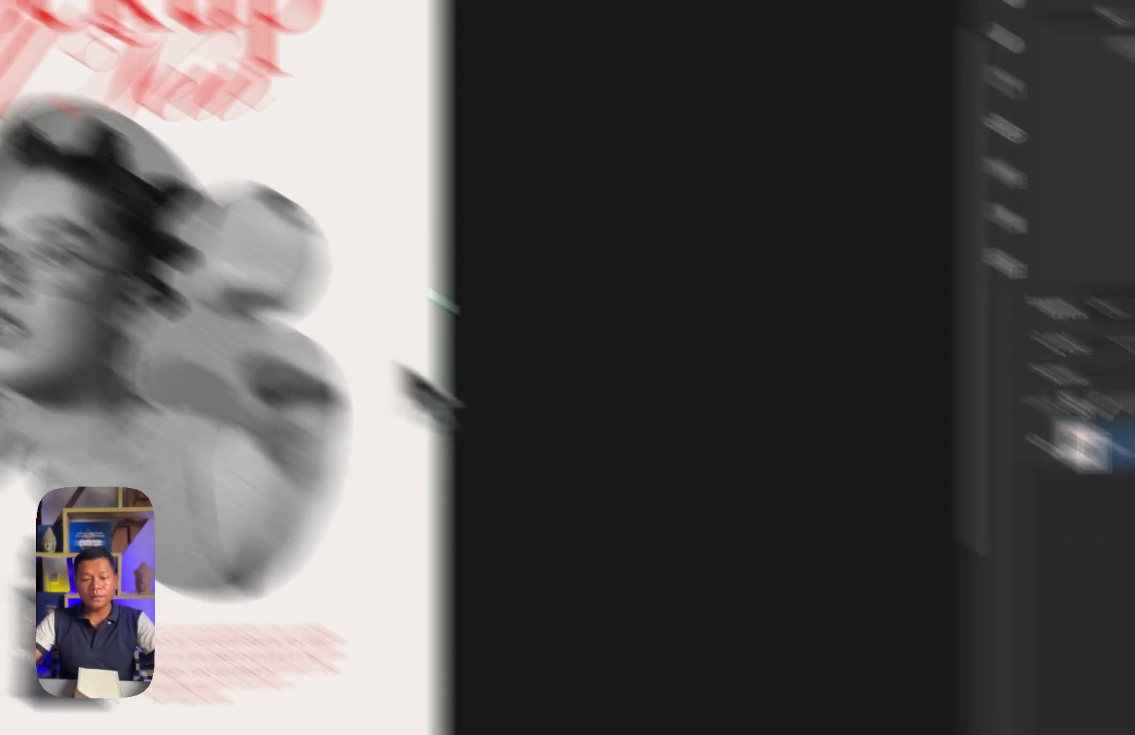
key("super+Tab")
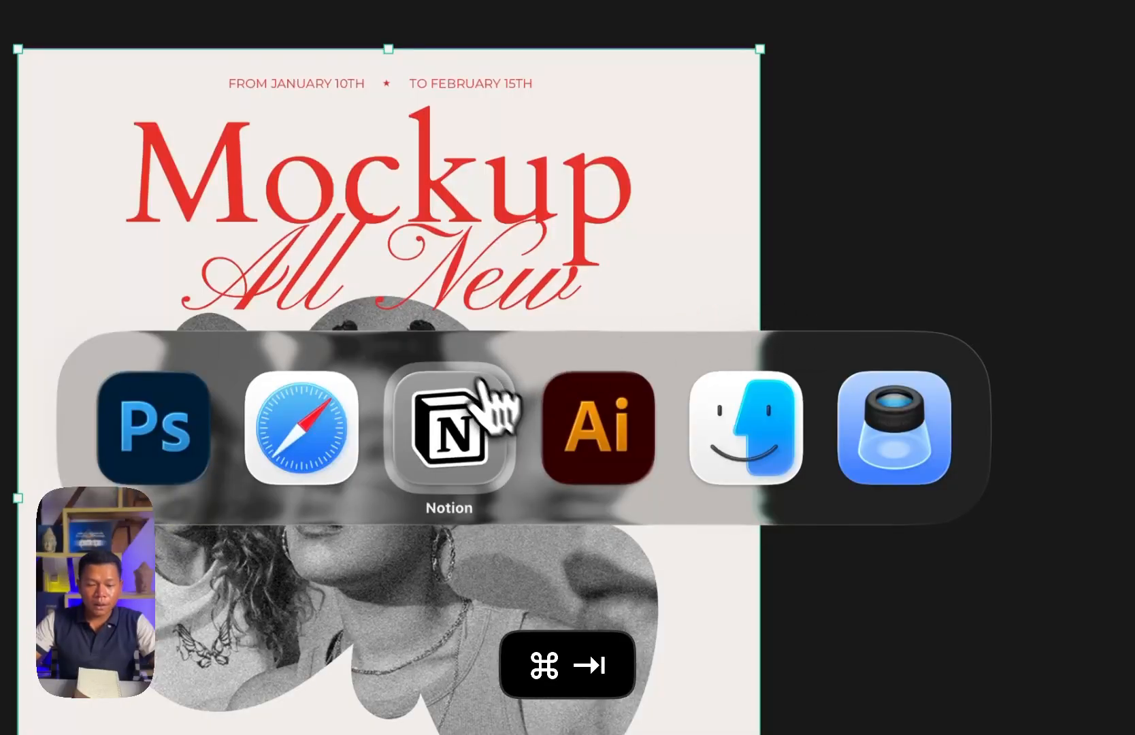
left_click(578, 429)
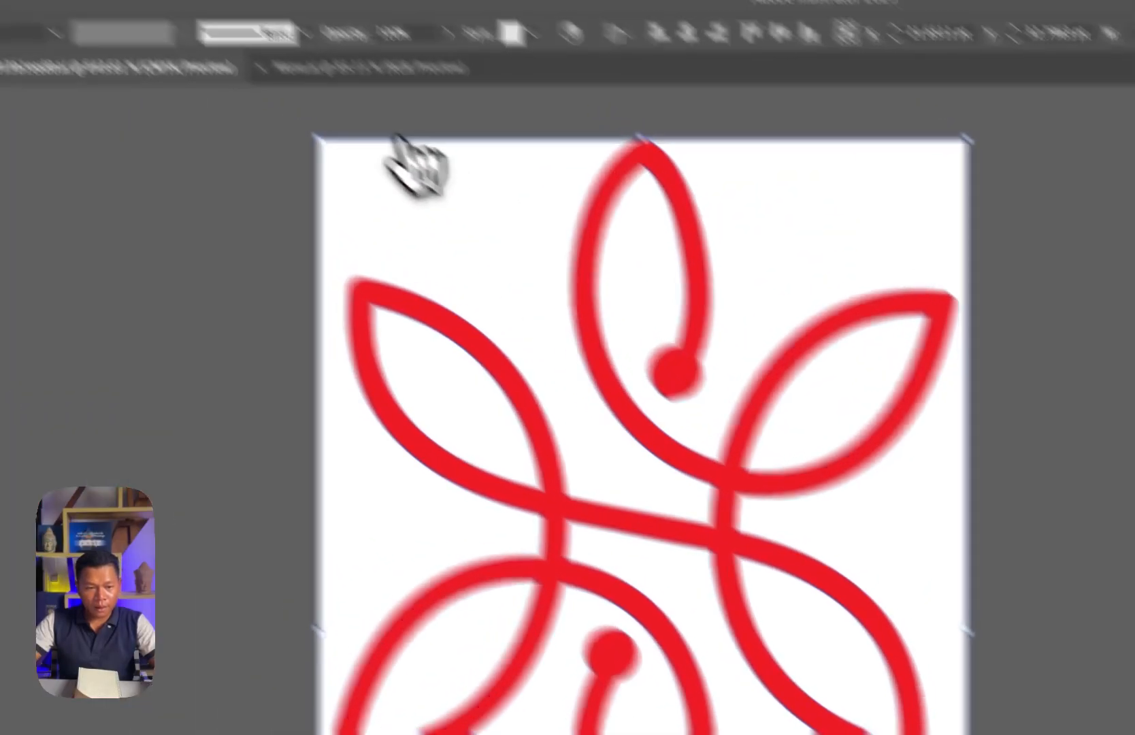
left_click(367, 68)
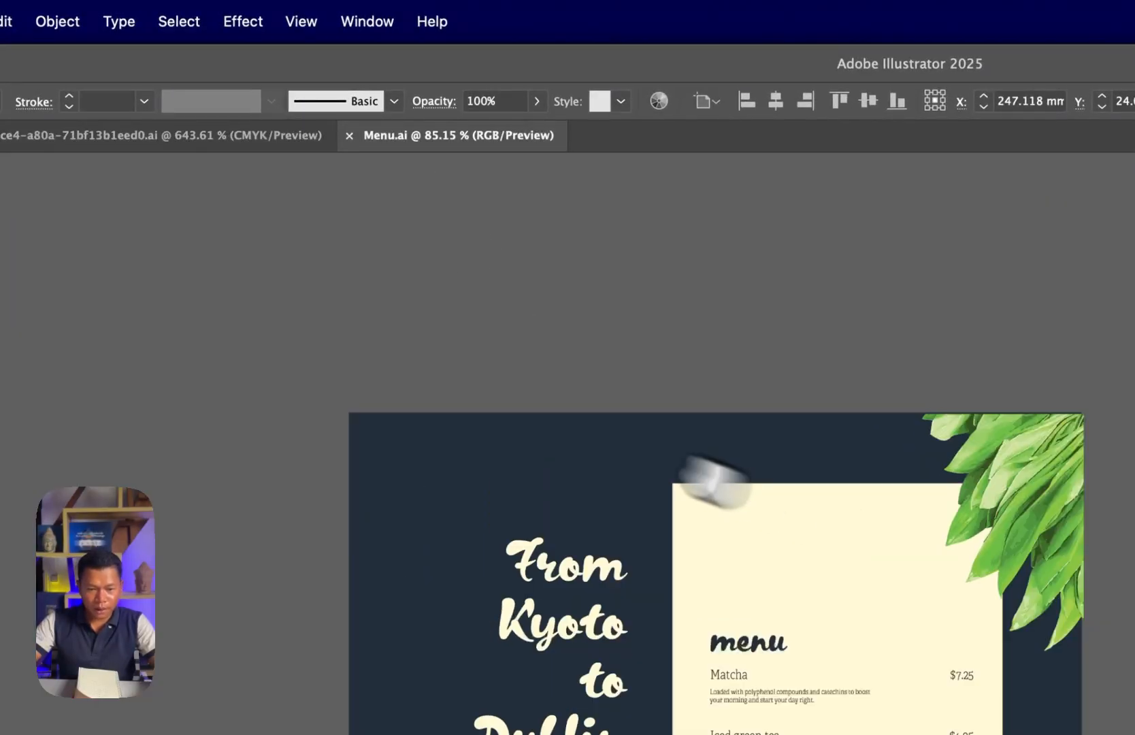
left_click(443, 392)
scroll(443, 392, "down", 3)
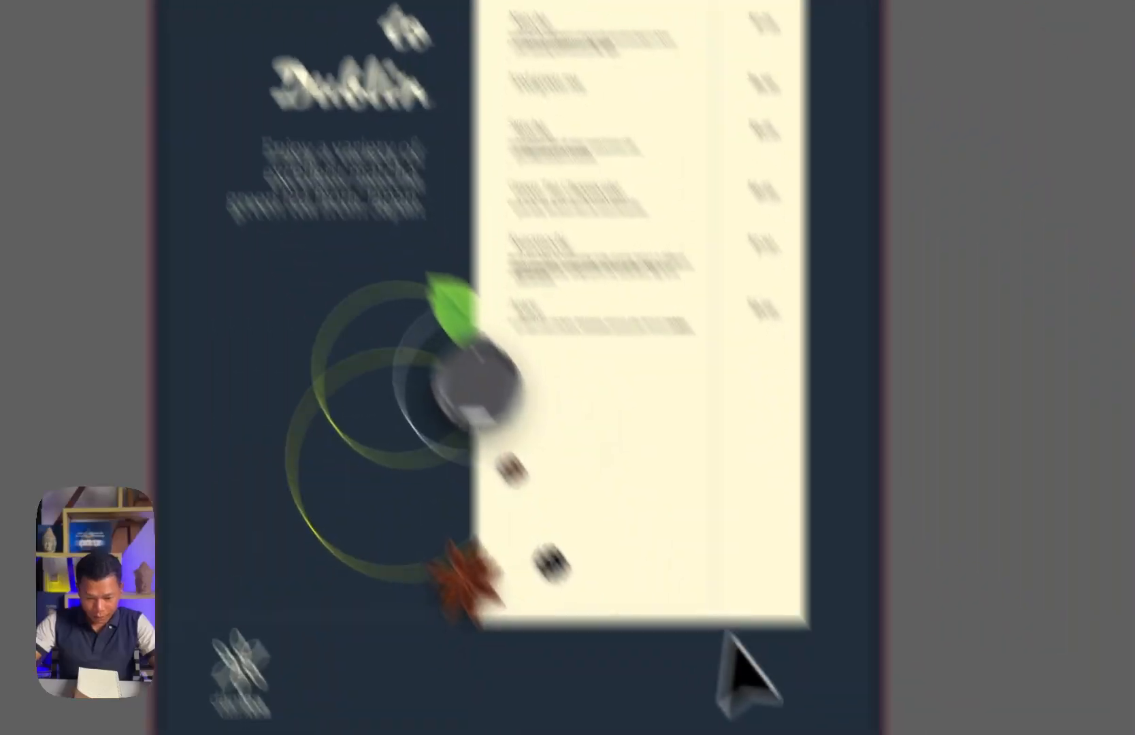
key("super+a")
key("super+c")
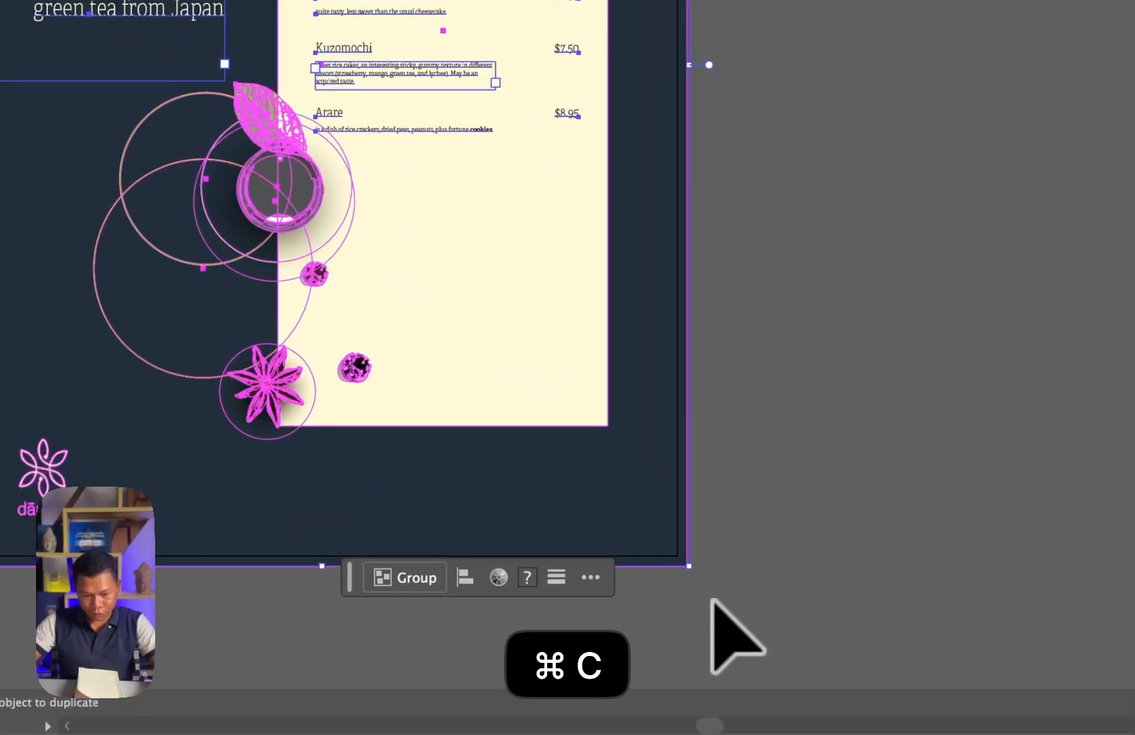
- Paste the copied menu artwork into the placeholder document in Photoshop as a Smart Object
key("super+Tab")
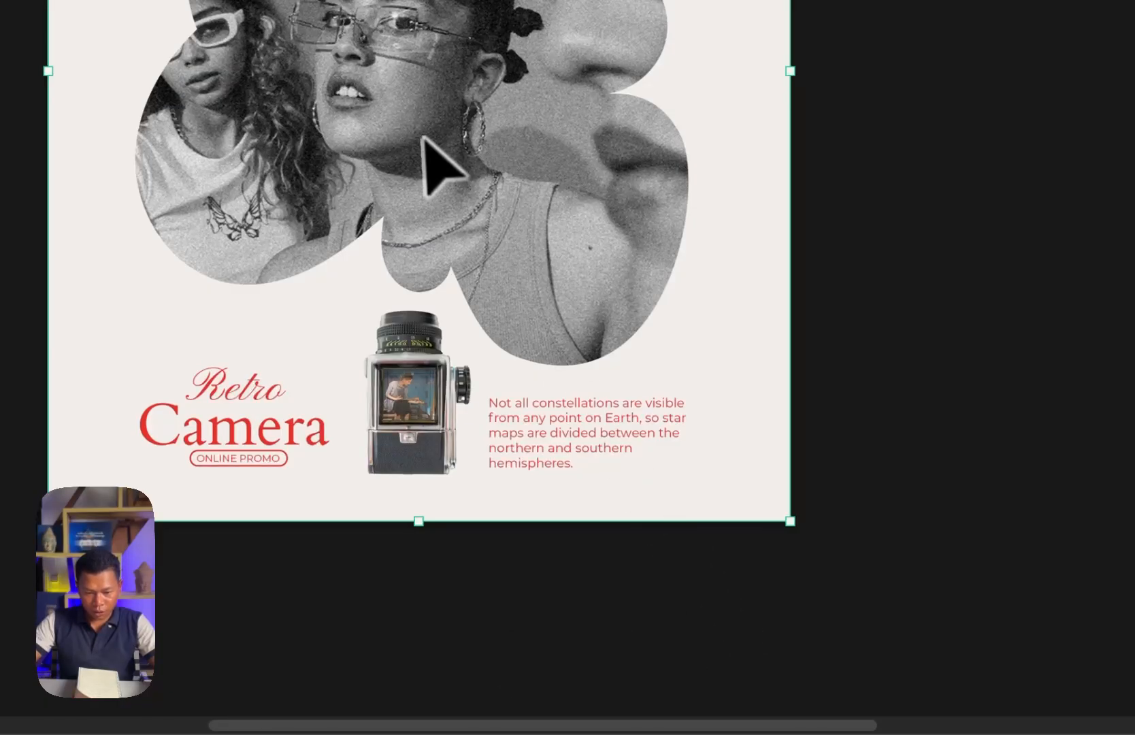
key("super+v")
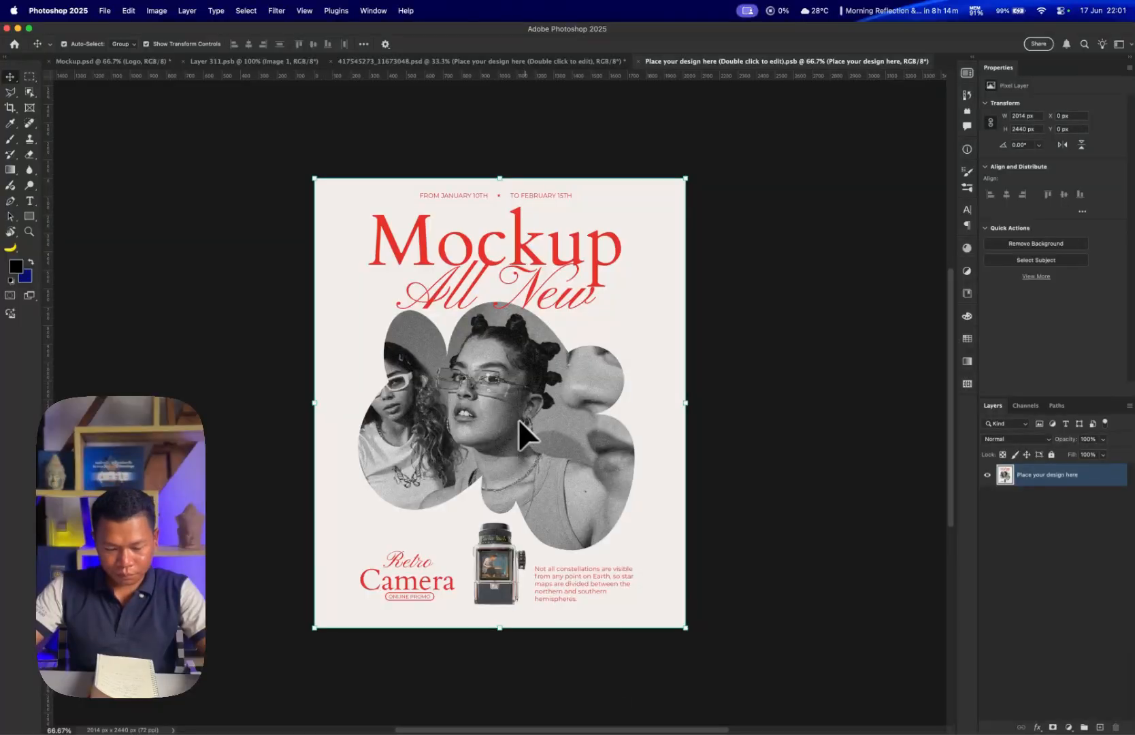
key("super+v")
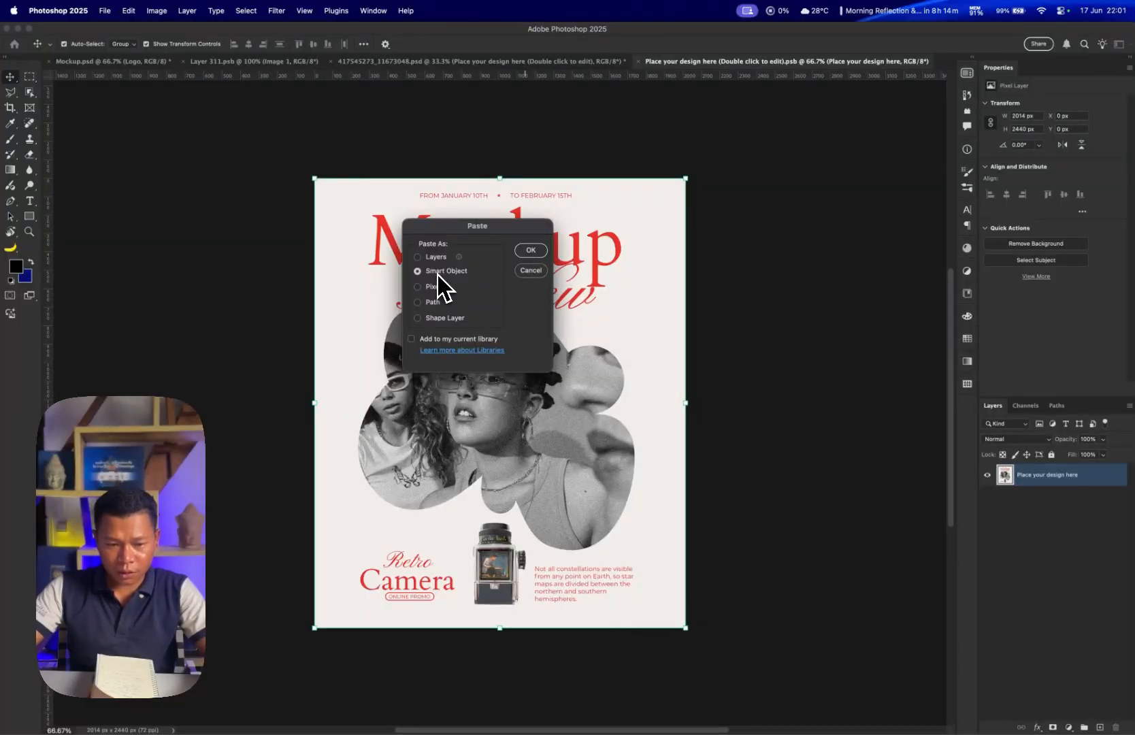
left_click(528, 251)
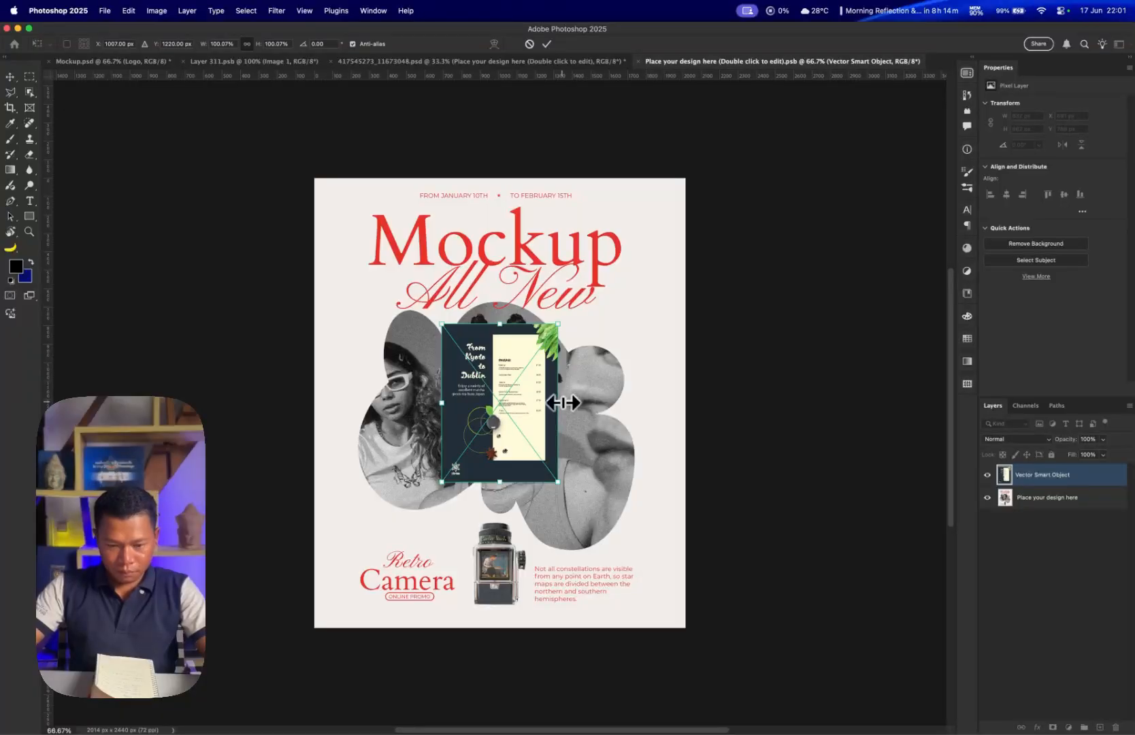
- Scale the pasted menu to about 321% so it covers the canvas, and save the placeholder document to update the chair mockup
left_click_drag(562, 402, 633, 401)
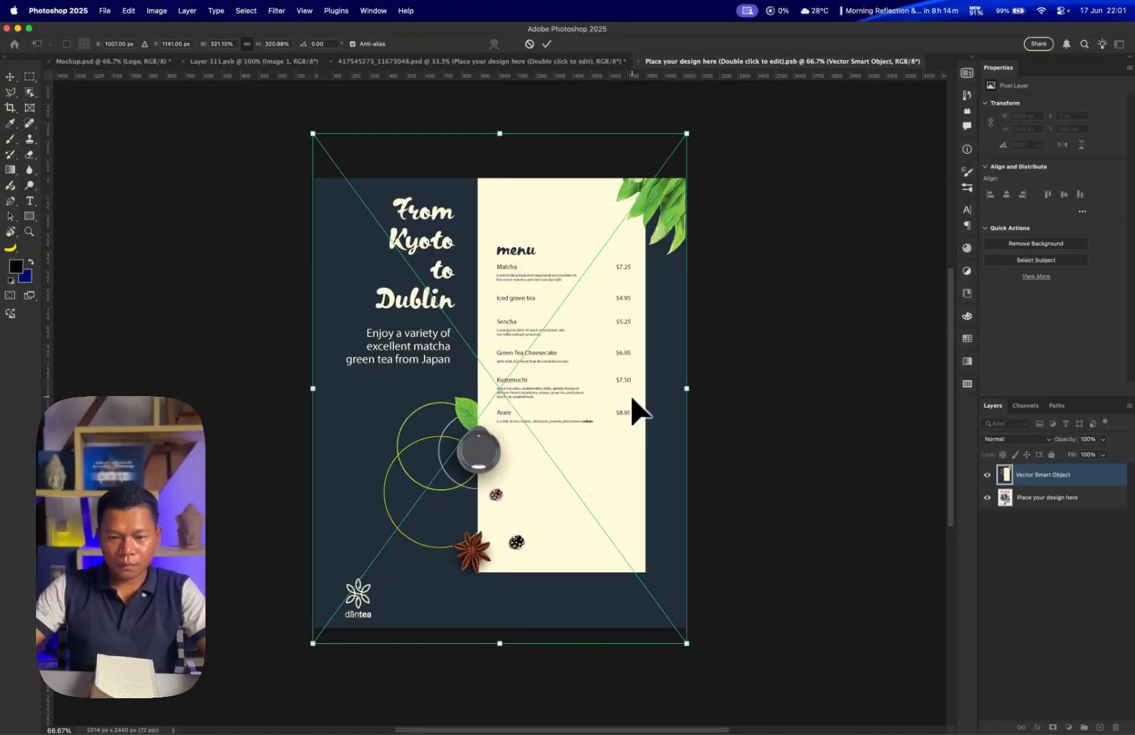
left_click(547, 45)
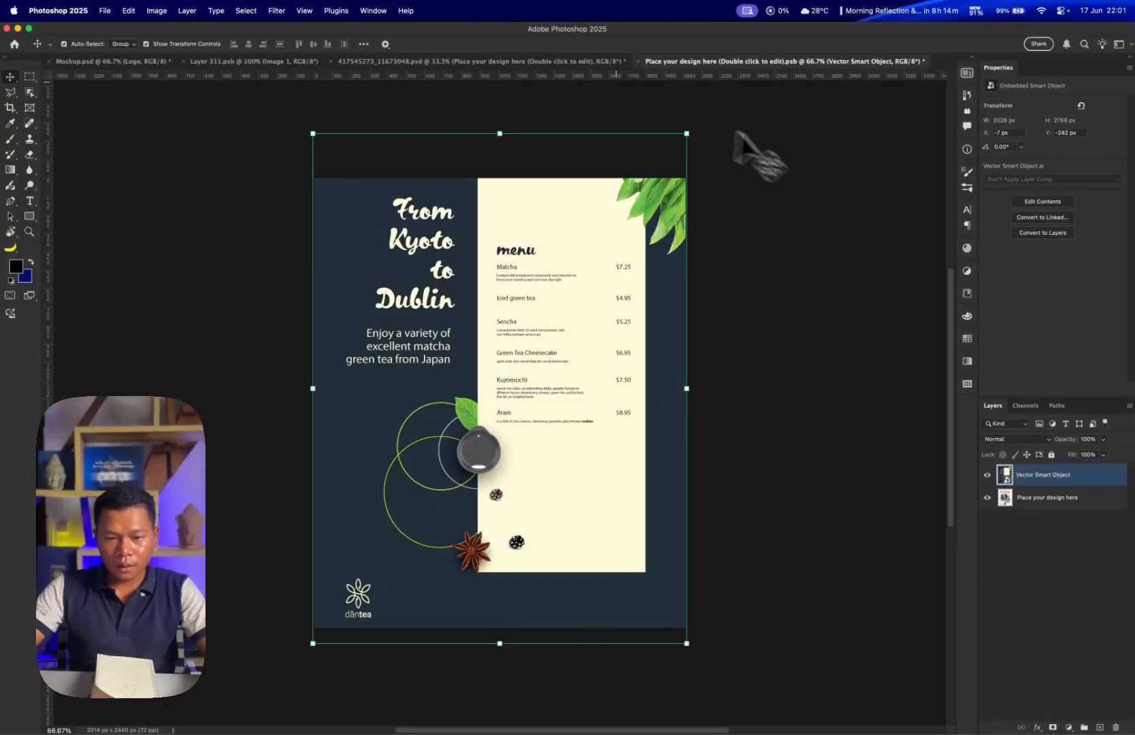
key("super+s")
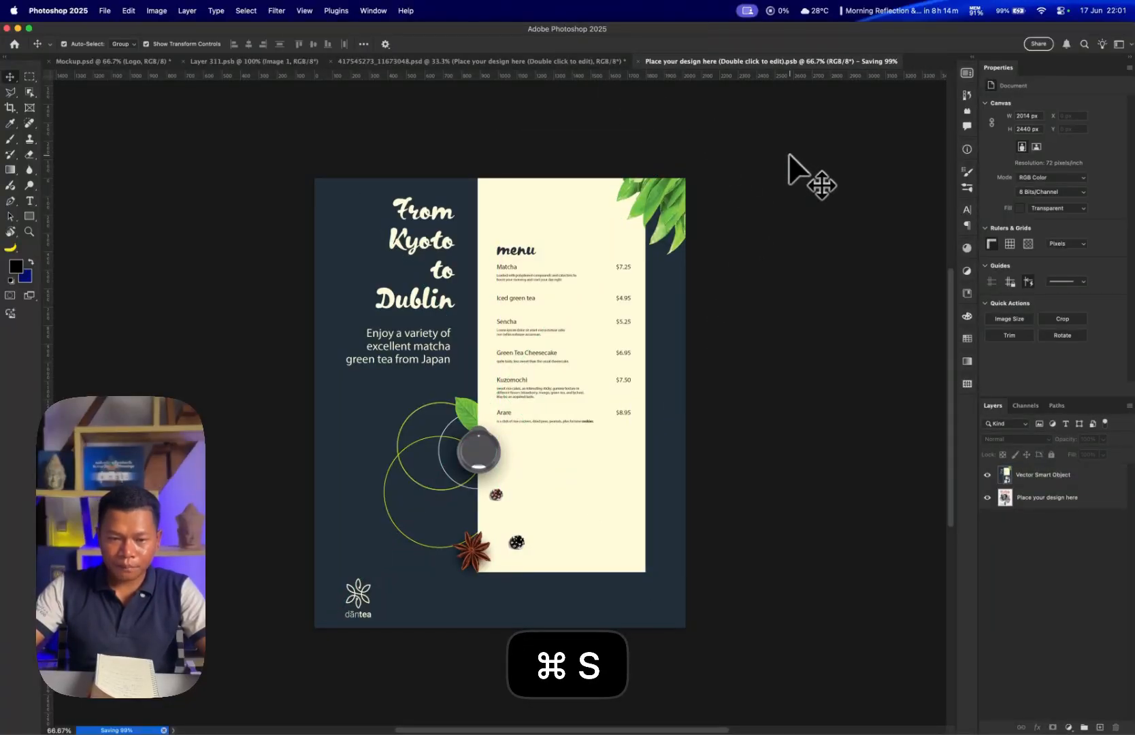
left_click(579, 62)
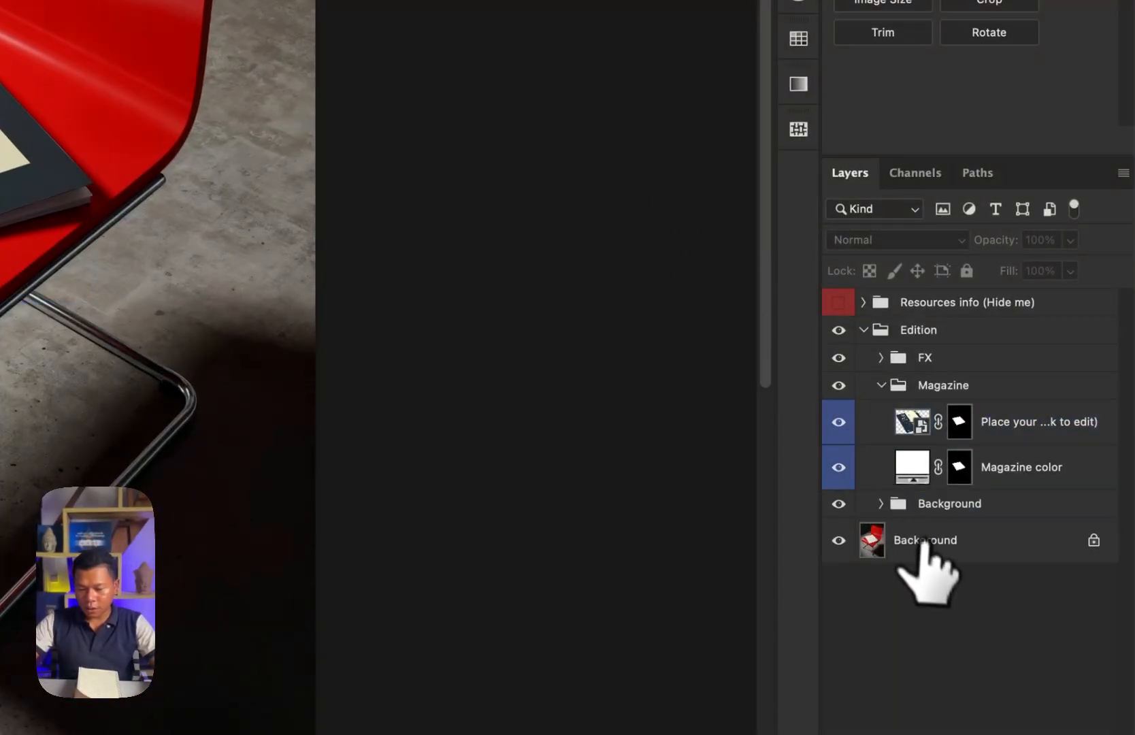
- Expand the Background group inside Edition, try unlocking its "Do not edit" scene layer, and undo the change
left_click(887, 505)
left_click(882, 503)
left_click(893, 541)
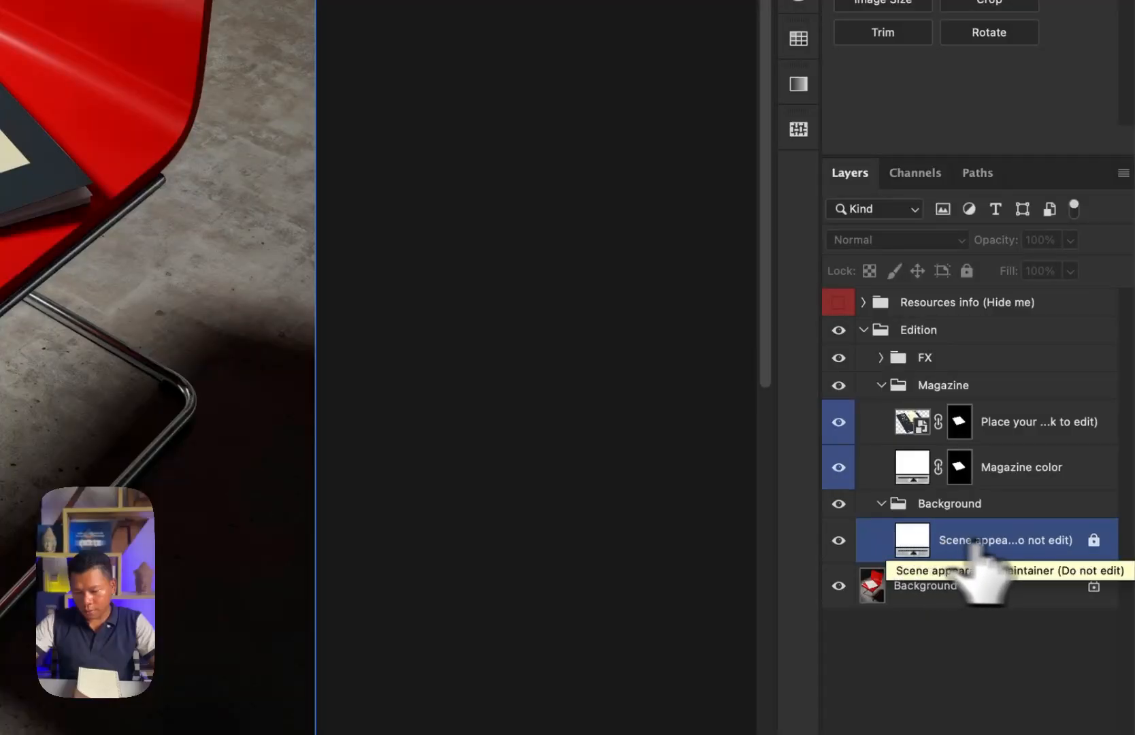
left_click(1094, 540)
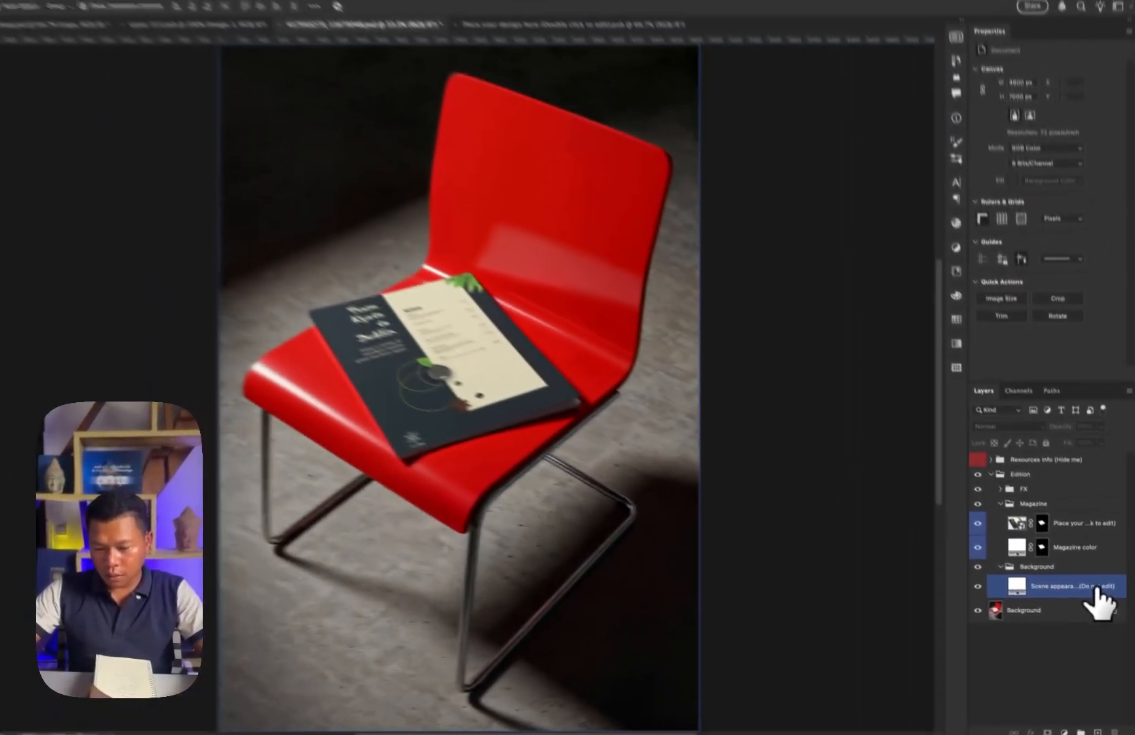
key("super+z")
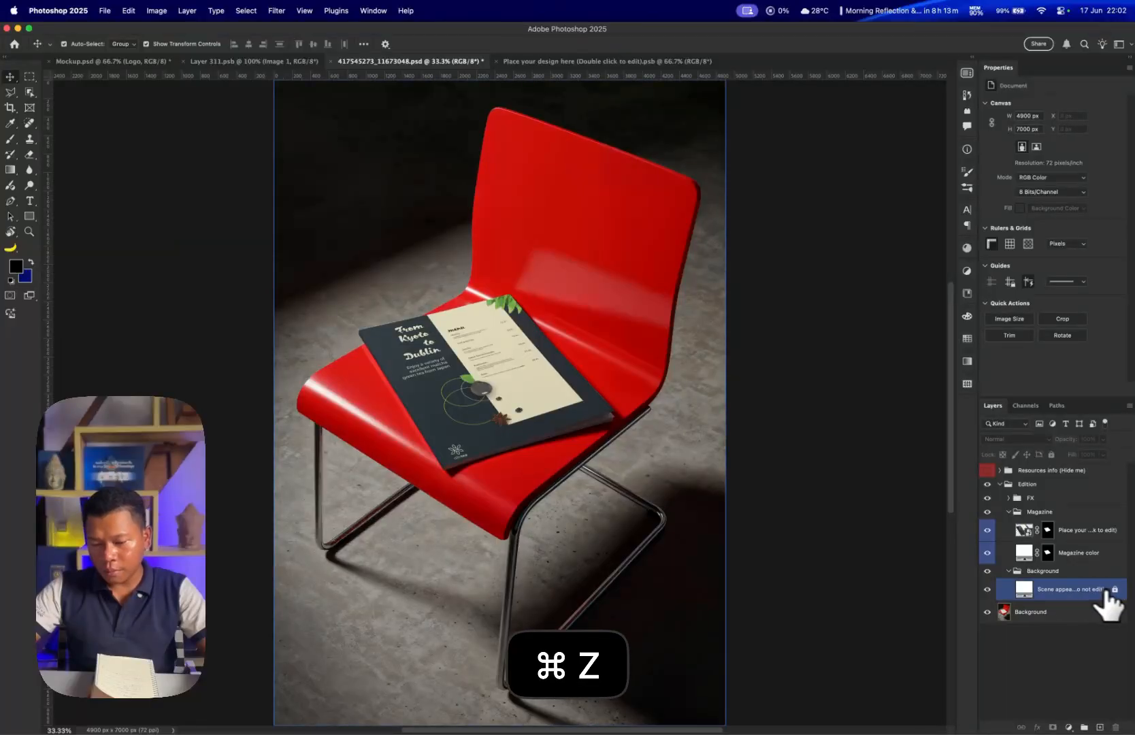
key("super+z")
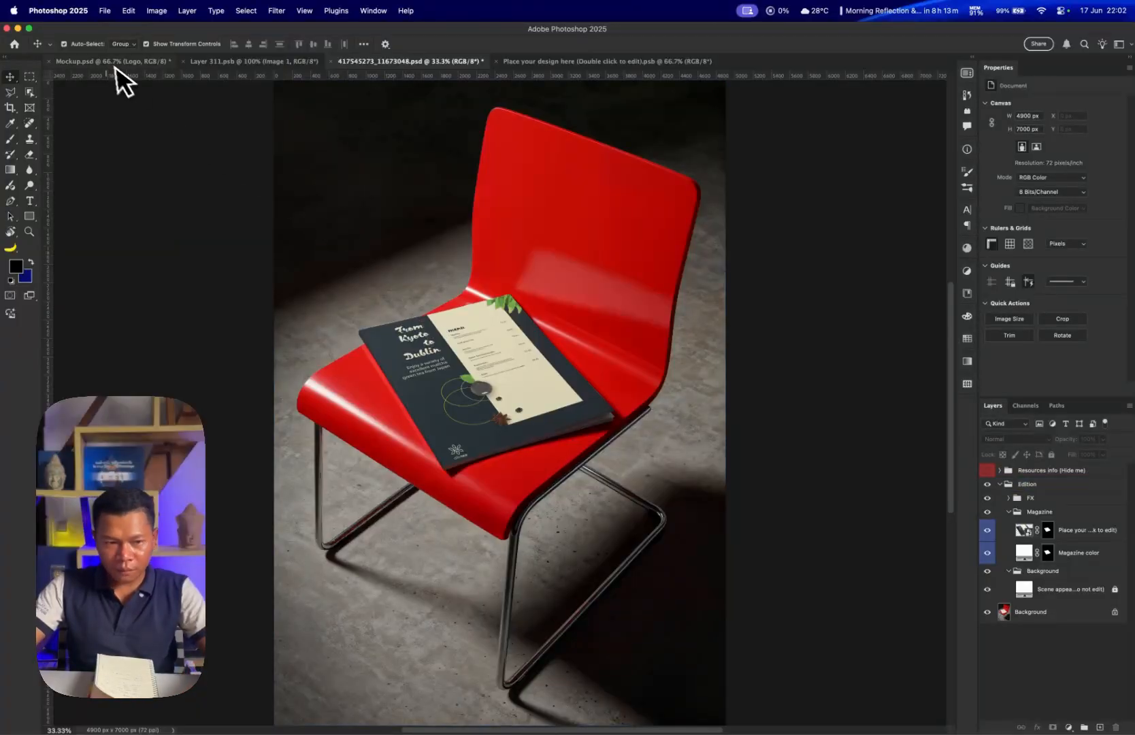
- Set up an Export As of the chair mockup as JPG with the scale at 75%
left_click(106, 11)
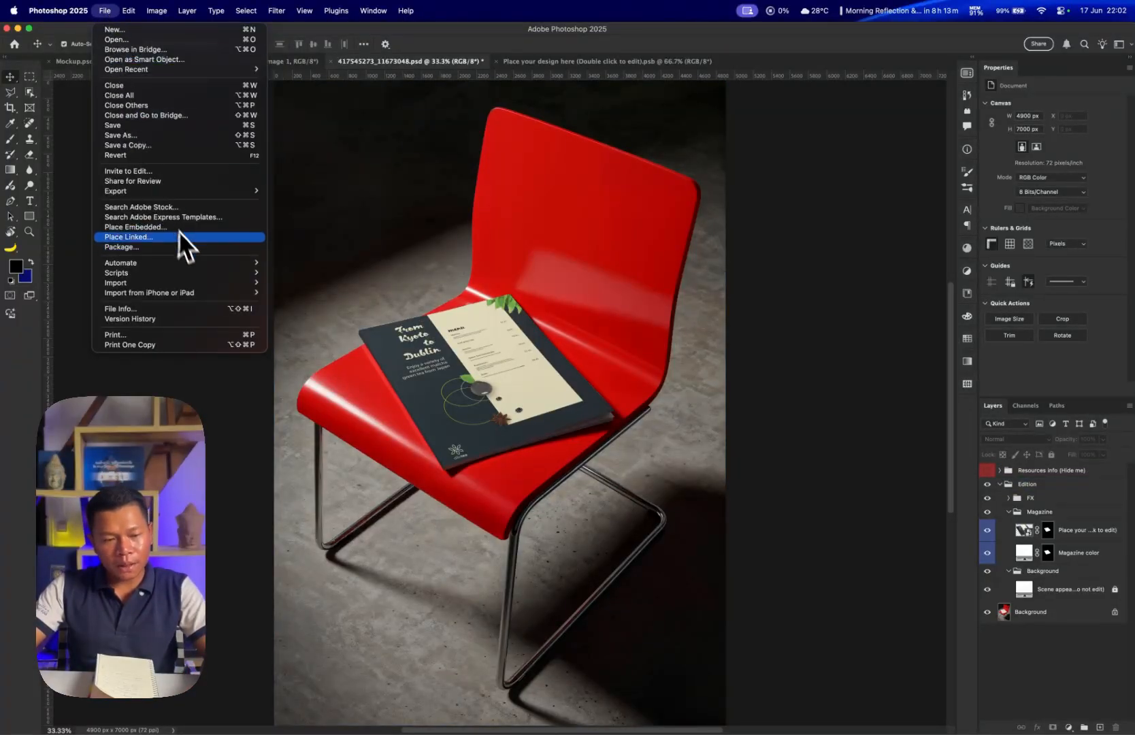
mouse_move(189, 191)
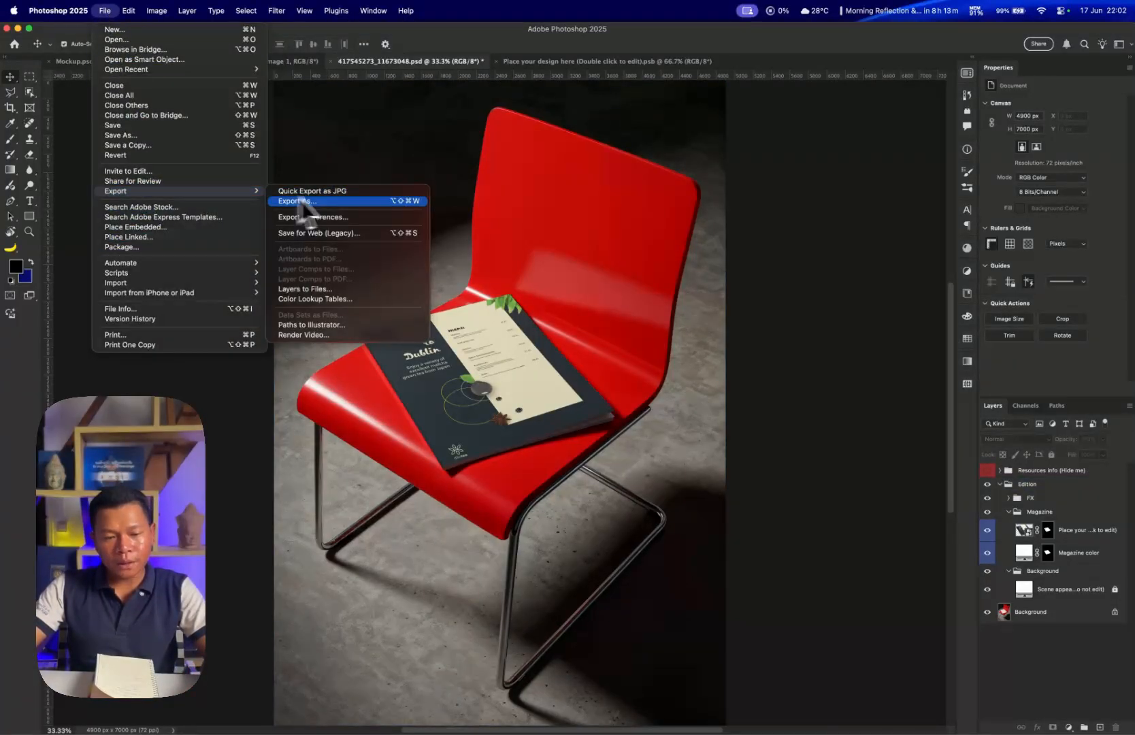
left_click(346, 200)
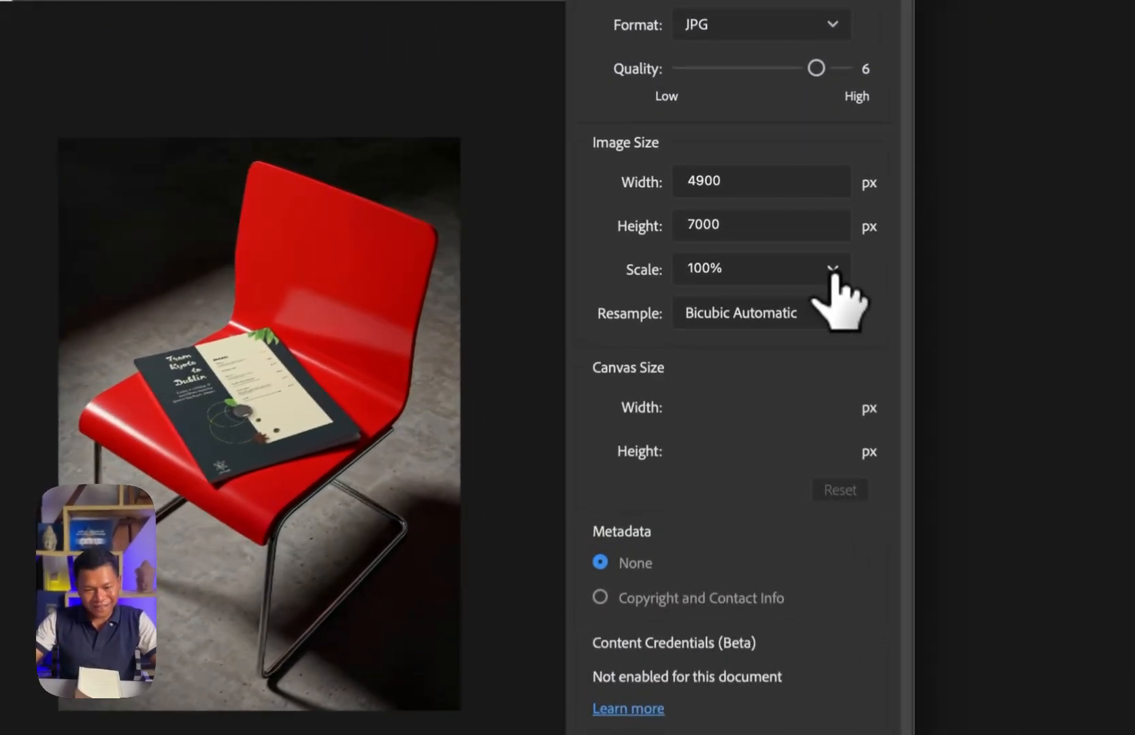
left_click(771, 225)
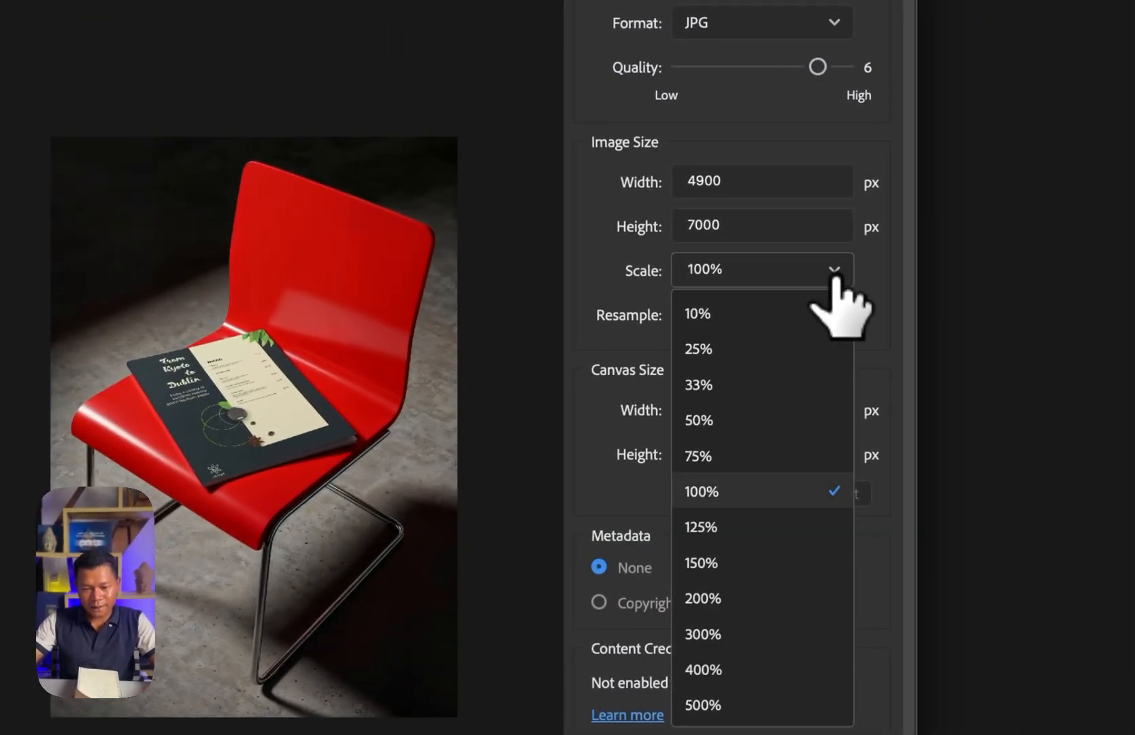
left_click(732, 327)
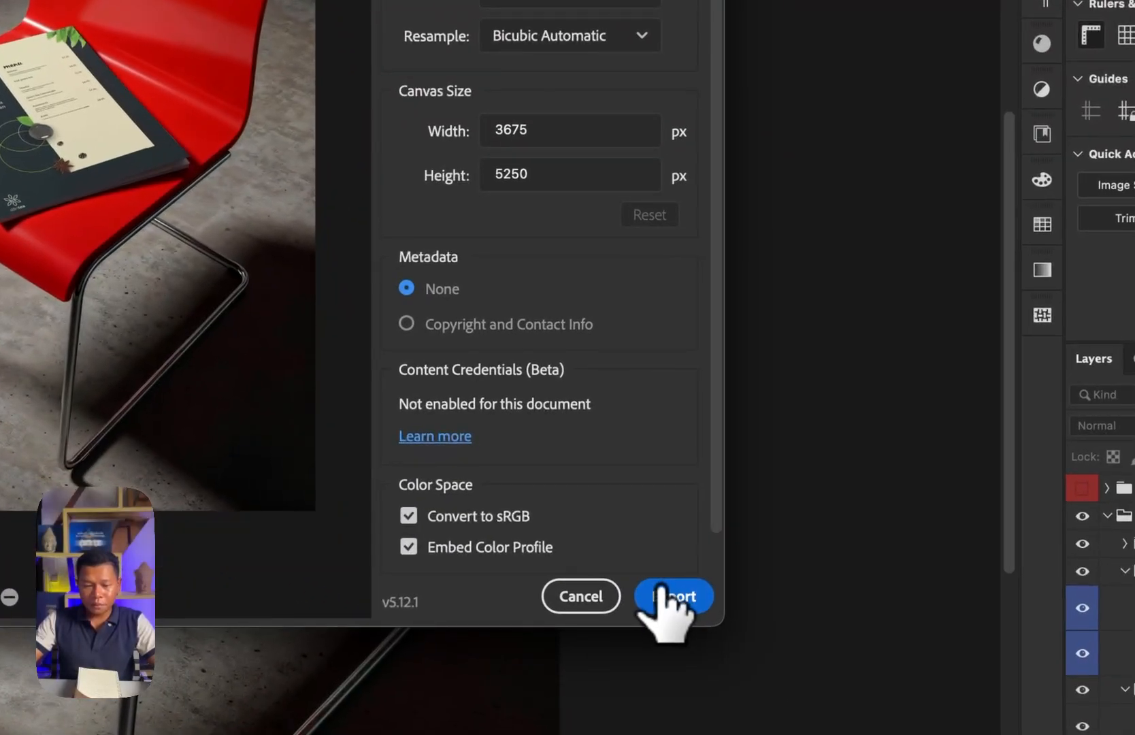
- Export the mockup image into the Documents folder under the name "Men"
left_click(664, 593)
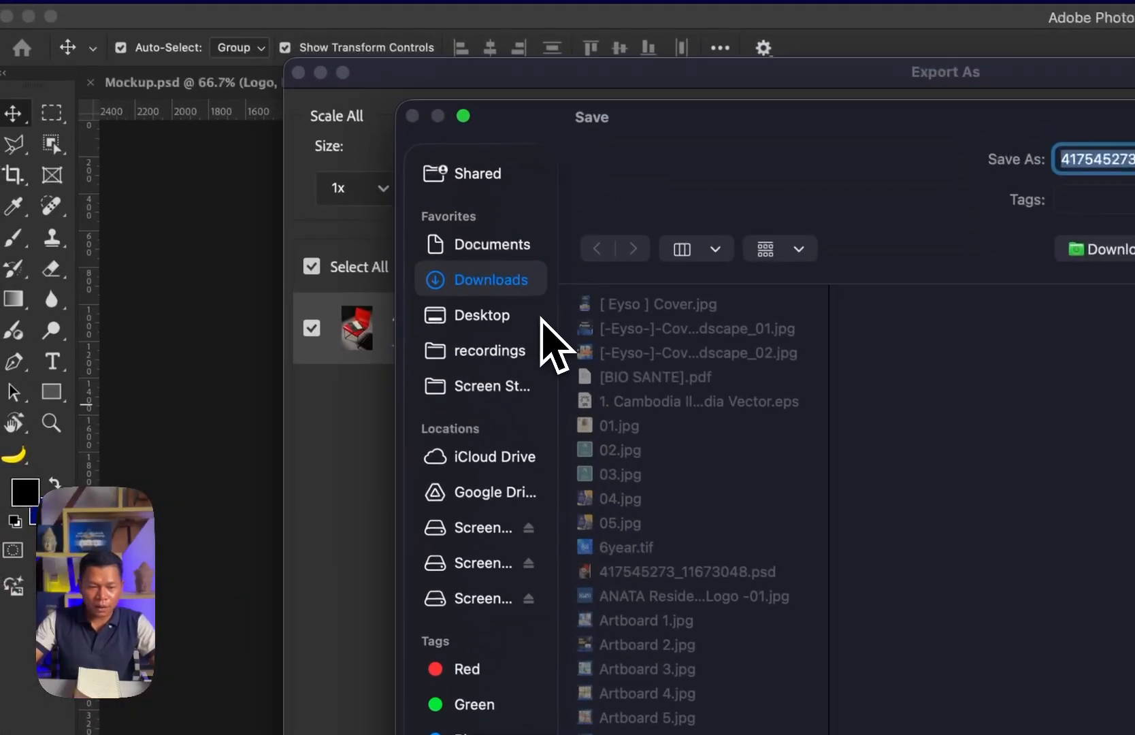
left_click(538, 317)
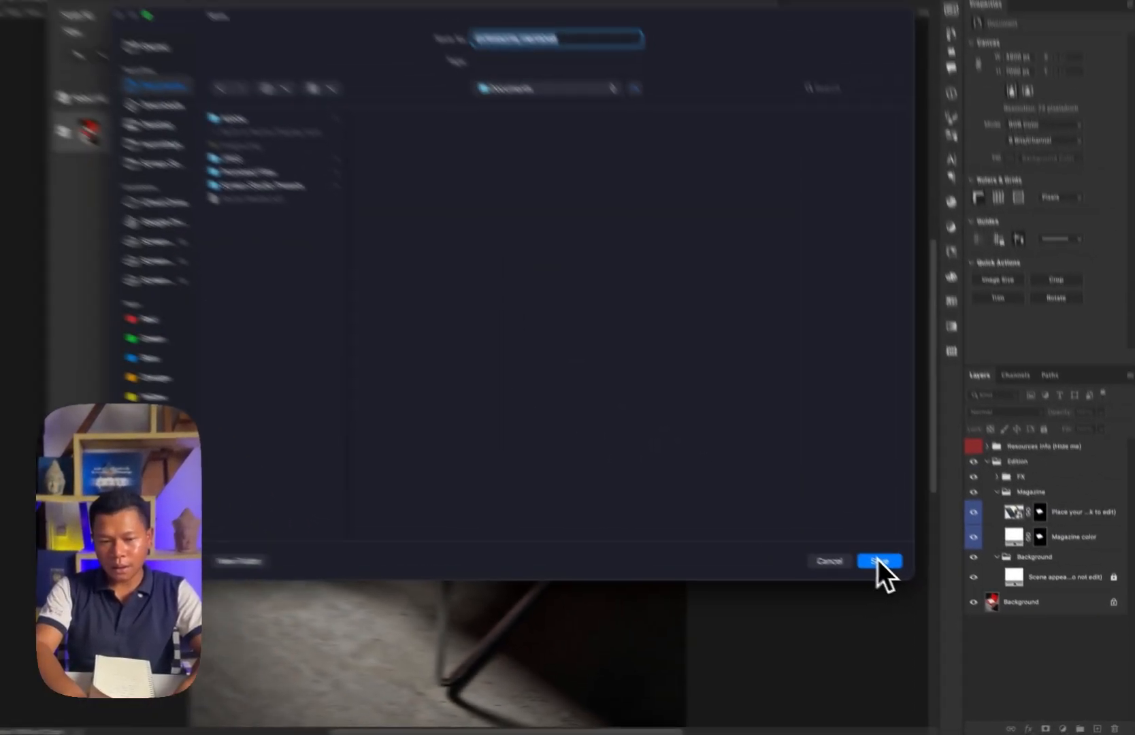
type("Men")
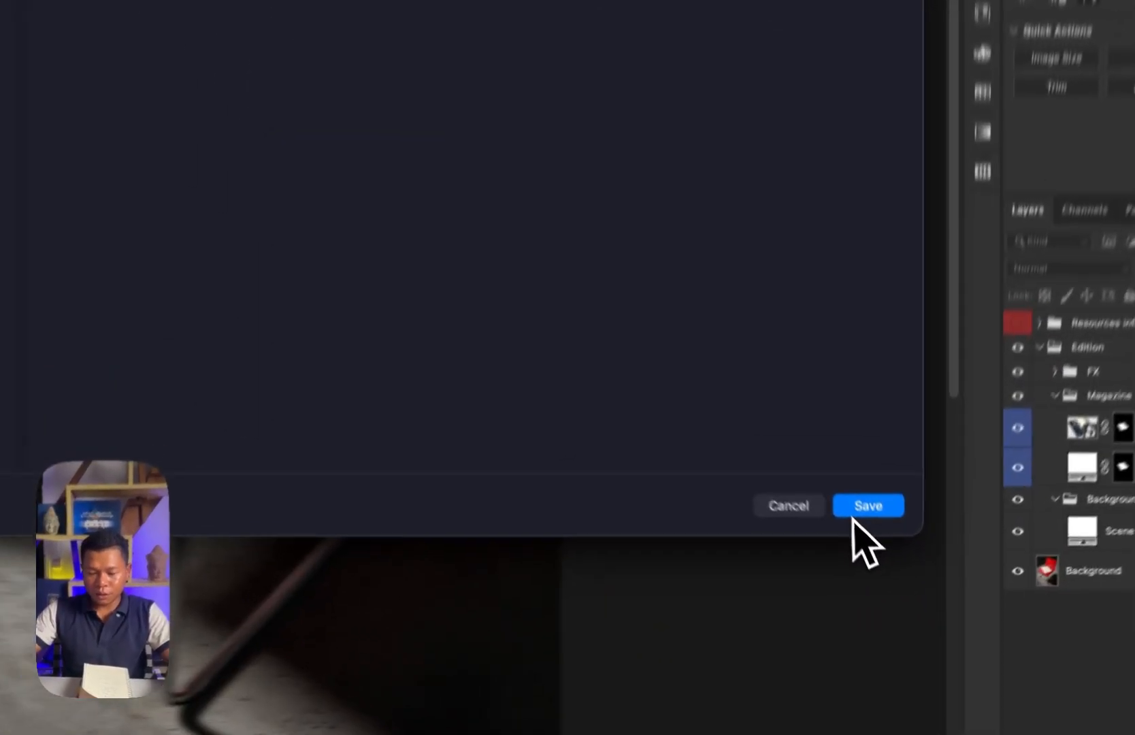
left_click(893, 577)
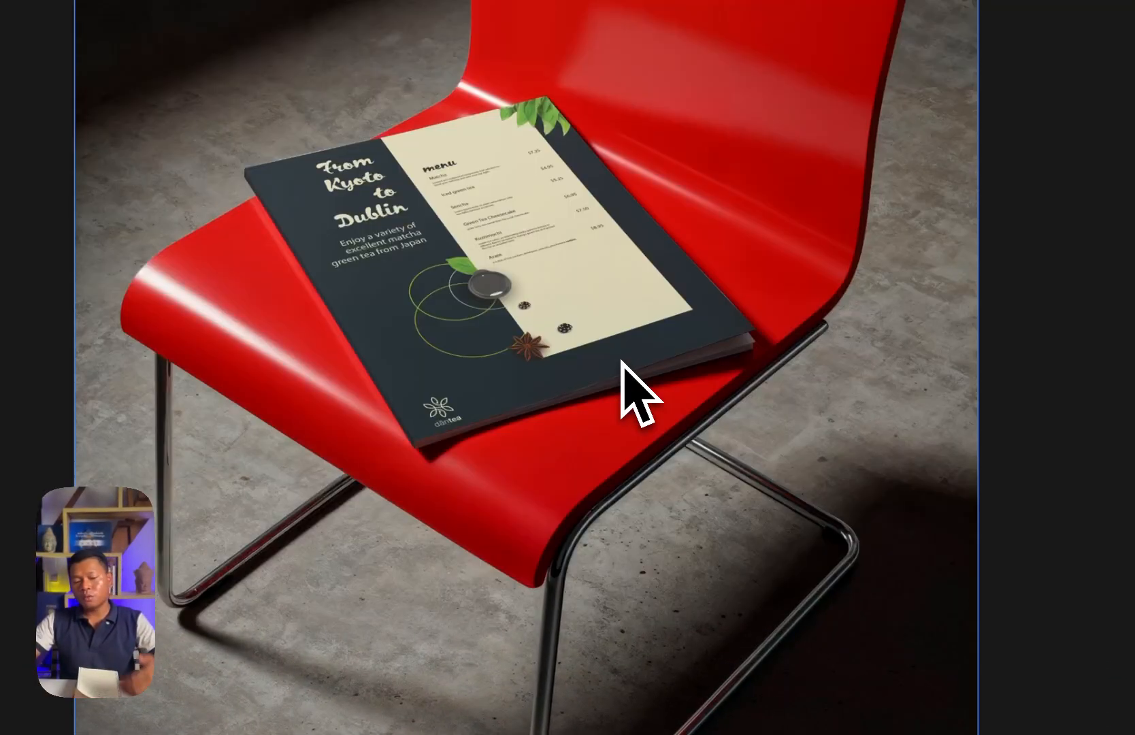